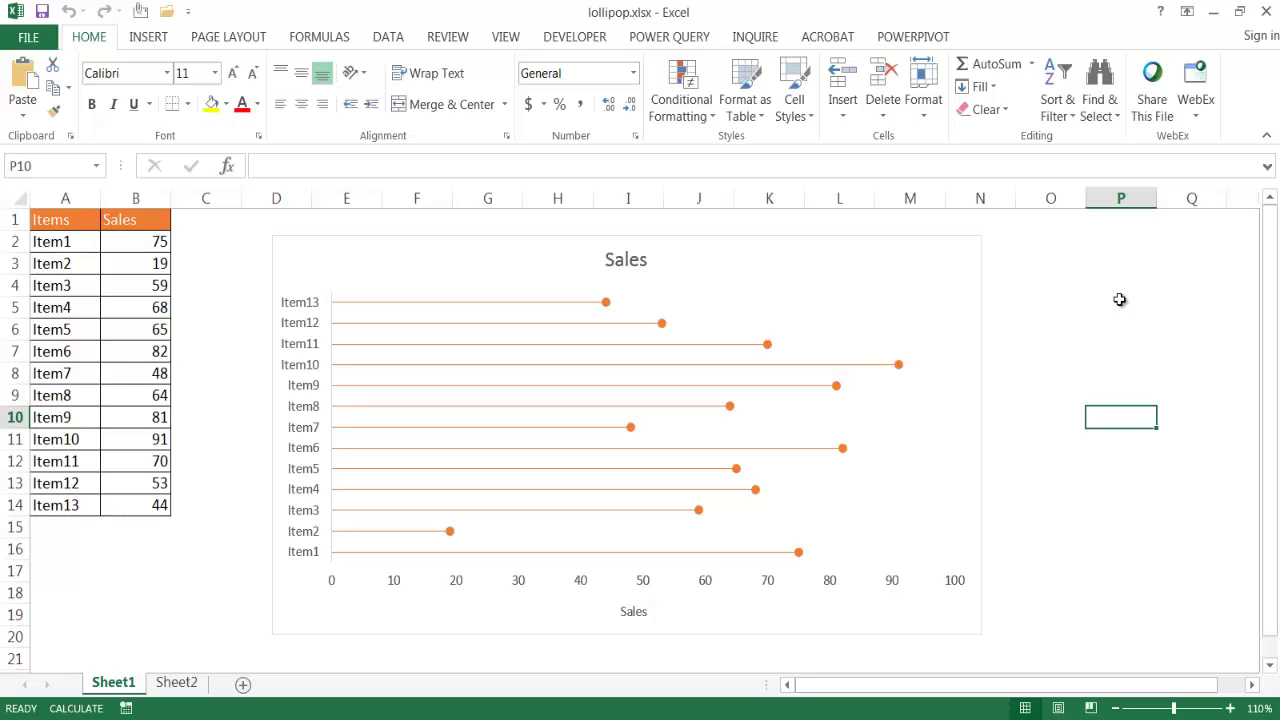
Step: Recalculate the RANDBETWEEN sales values five times with F9, watching the lollipop chart redraw
key(F9)
key(F9)
key(F9)
key(F9)
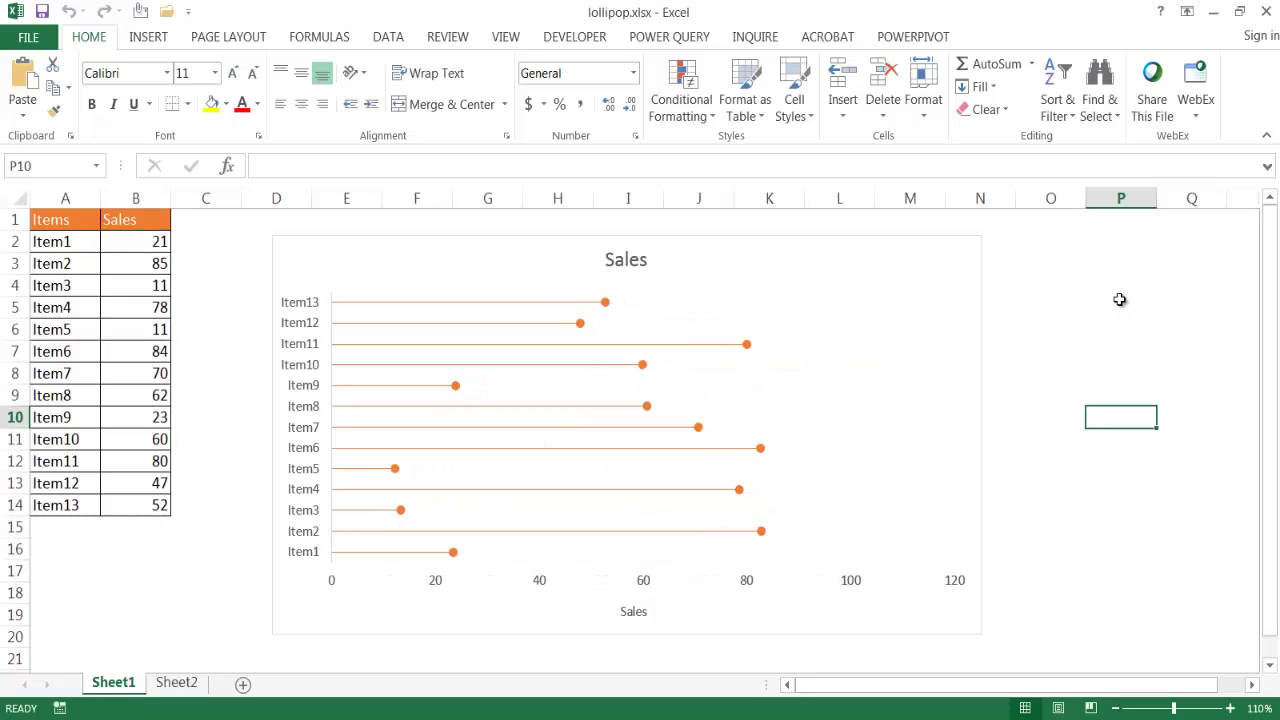
key(F9)
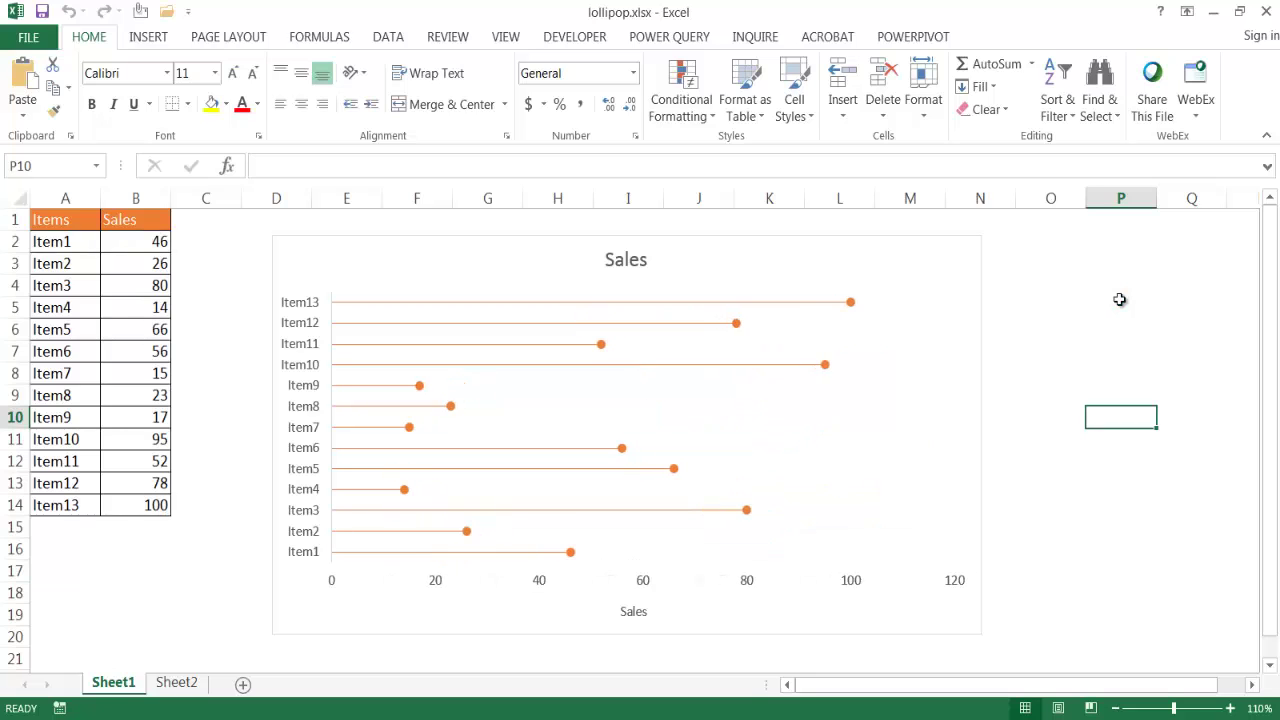
key(F9)
key(F9)
key(F9)
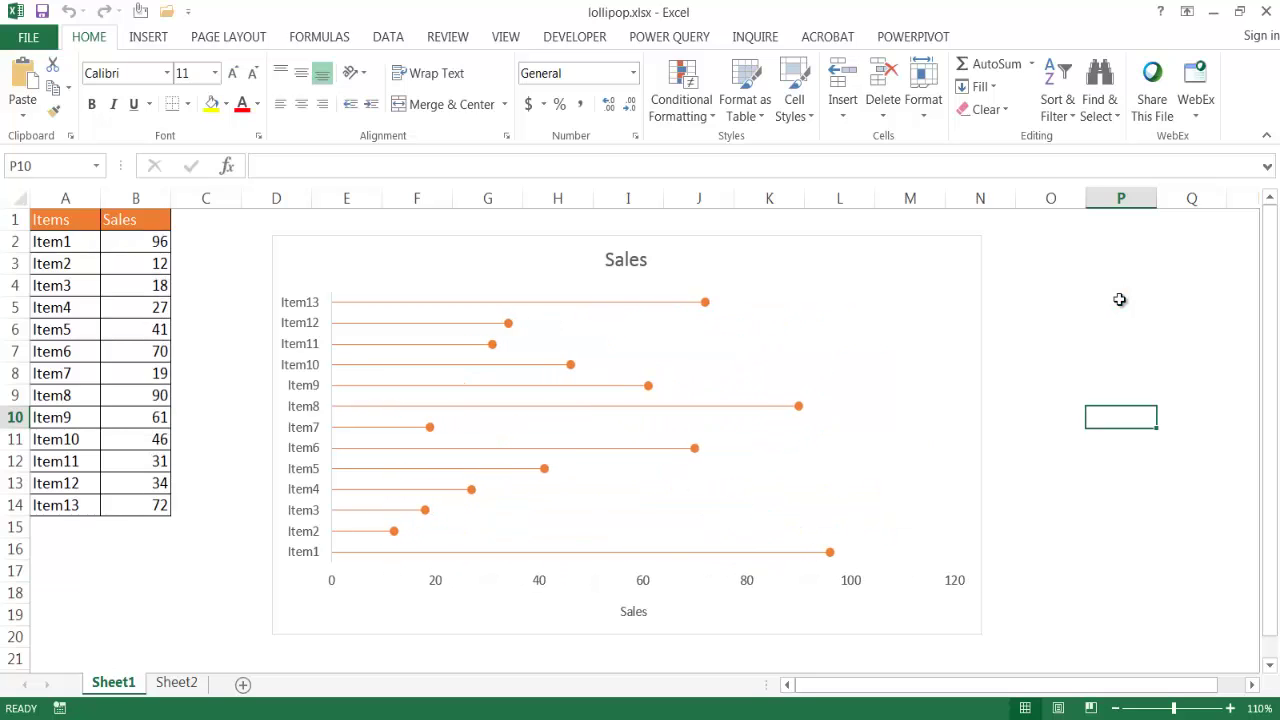
key(F9)
key(F9)
key(F9)
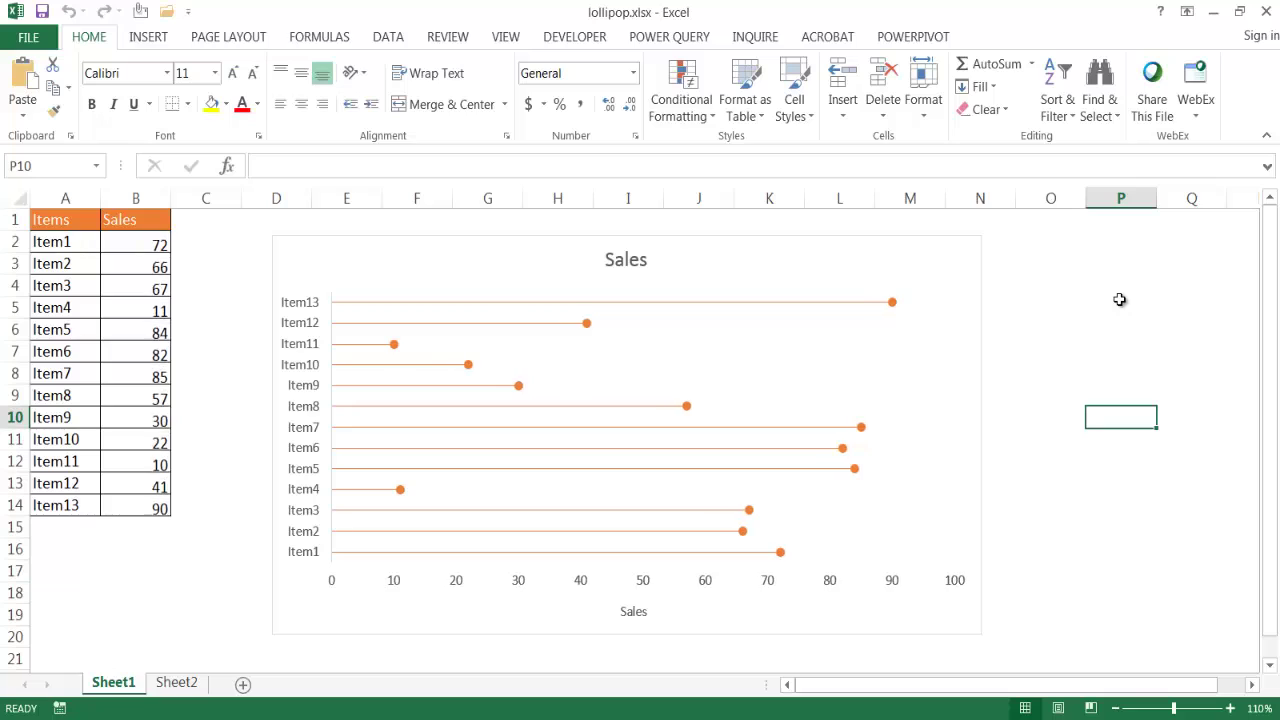
key(F9)
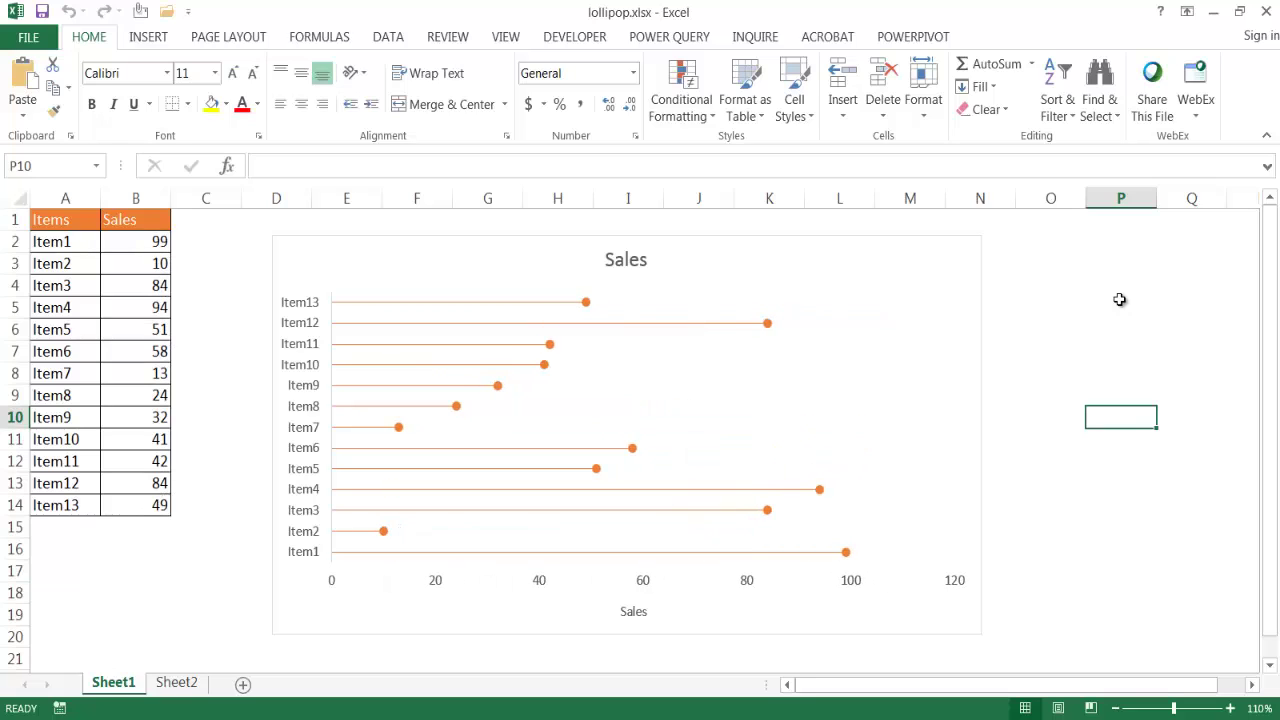
mouse_move(422, 314)
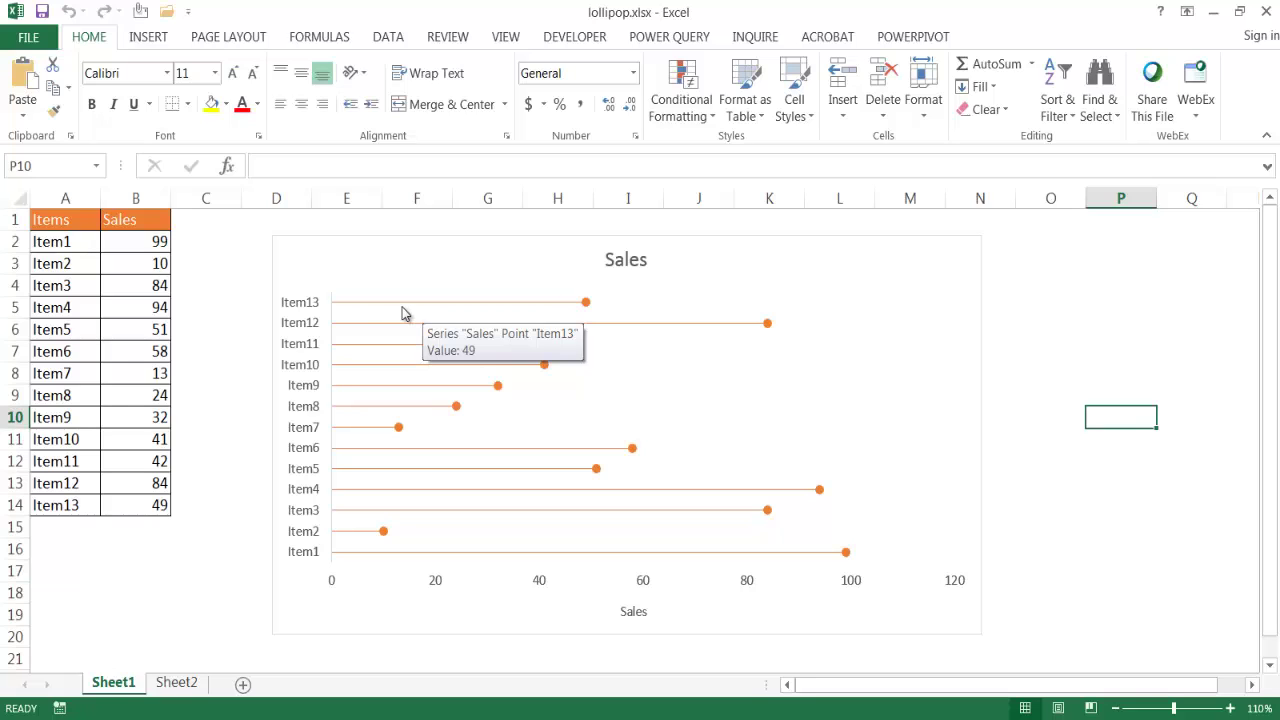
Step: Copy the Items and Sales table A1:B14 from Sheet1 into cell A1 of Sheet2
click(67, 218)
drag(67, 218, 165, 511)
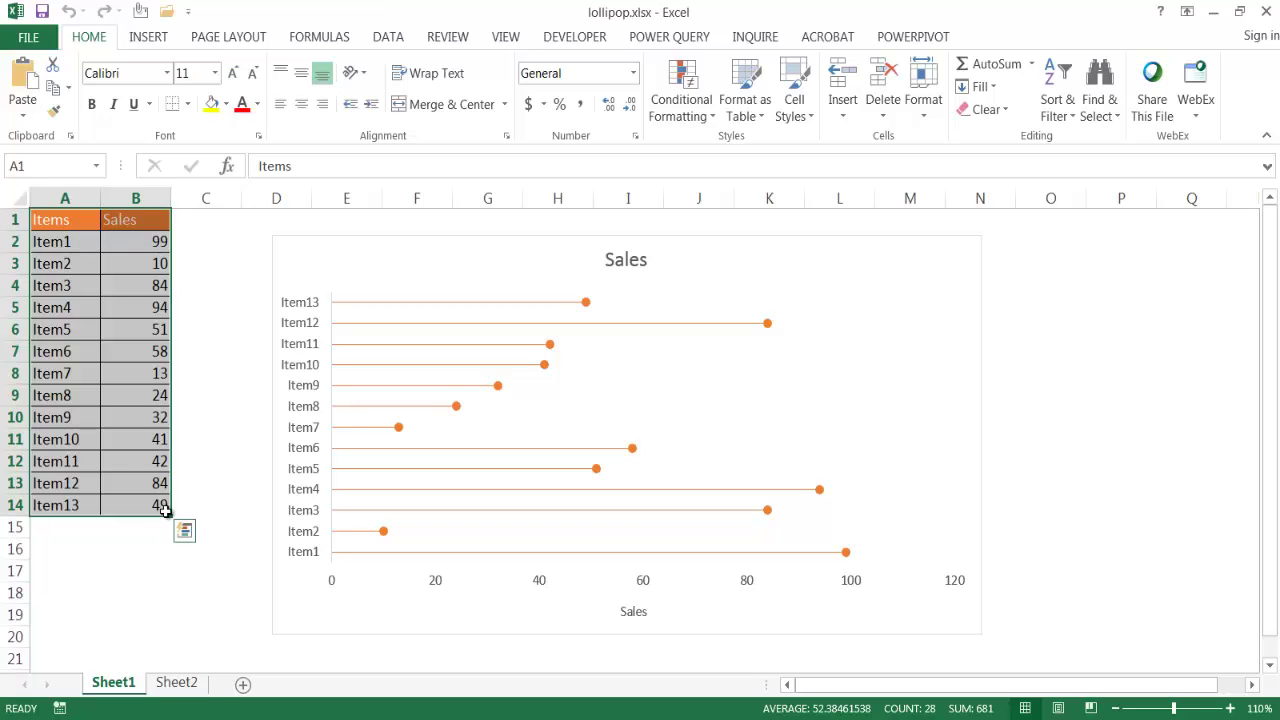
key(ctrl+c)
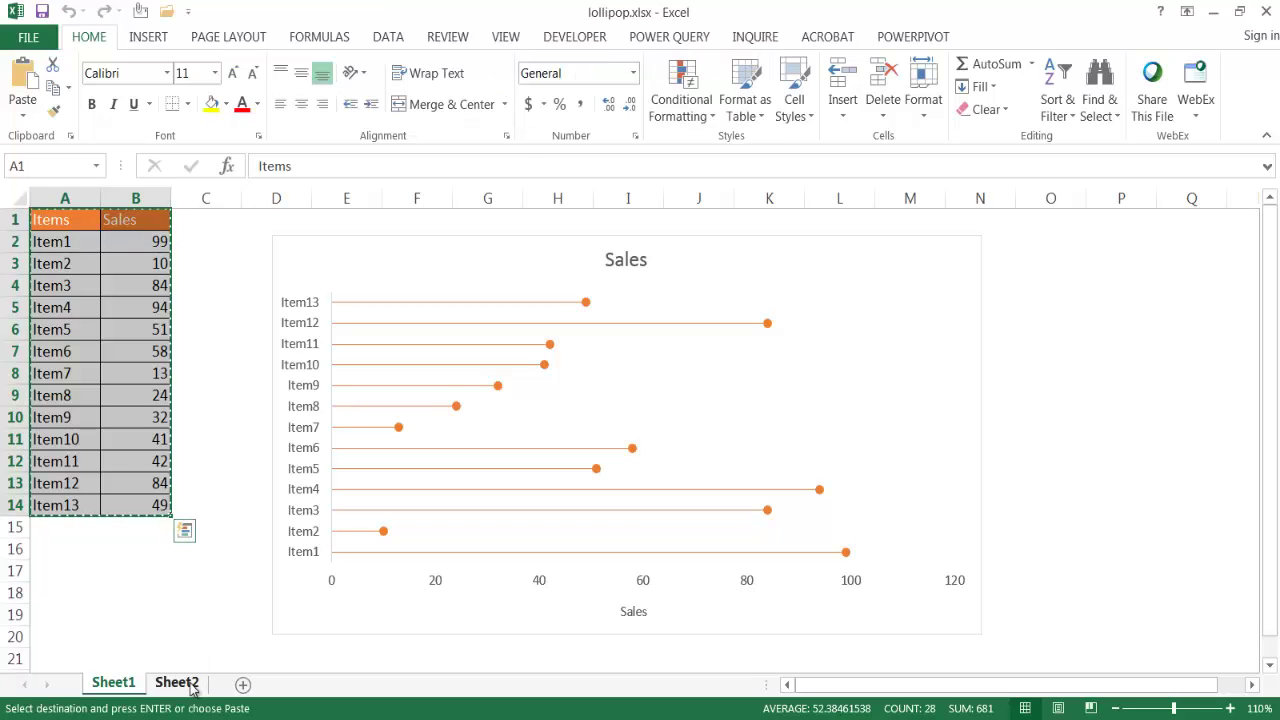
click(175, 682)
click(77, 218)
key(ctrl+v)
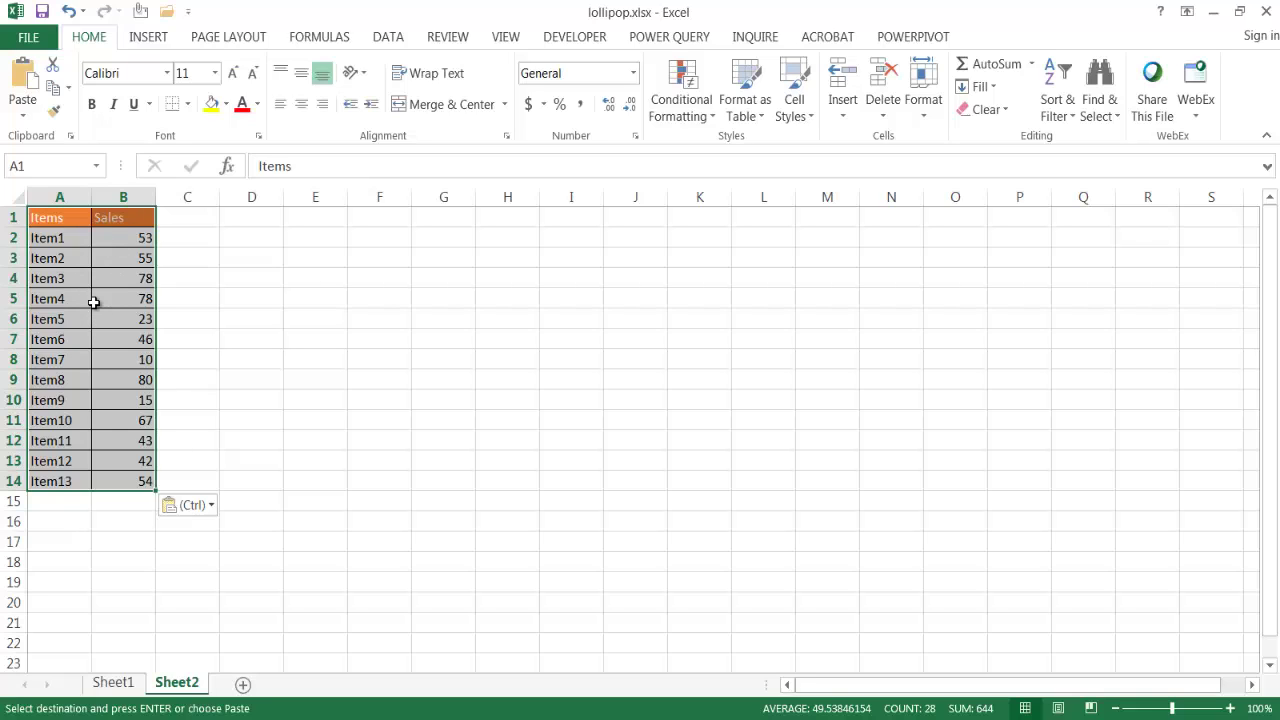
Step: Insert a clustered bar chart of the Sales data in A1:B14
click(148, 38)
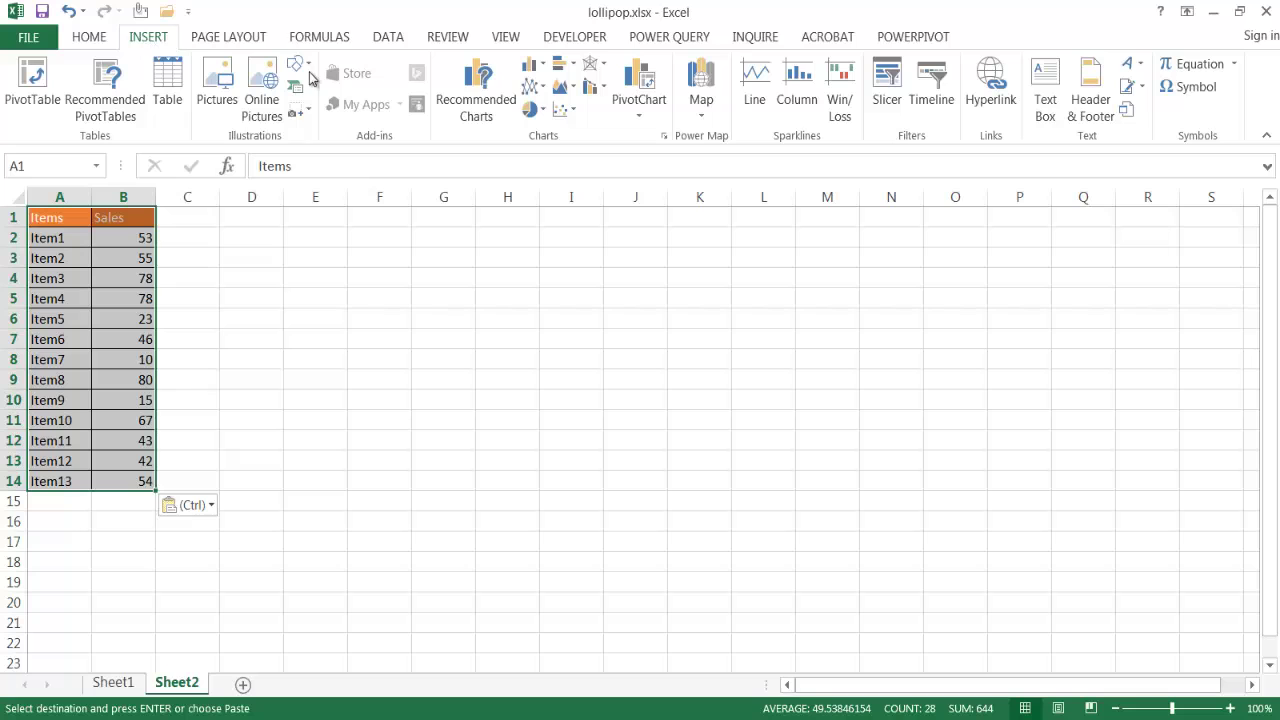
click(565, 68)
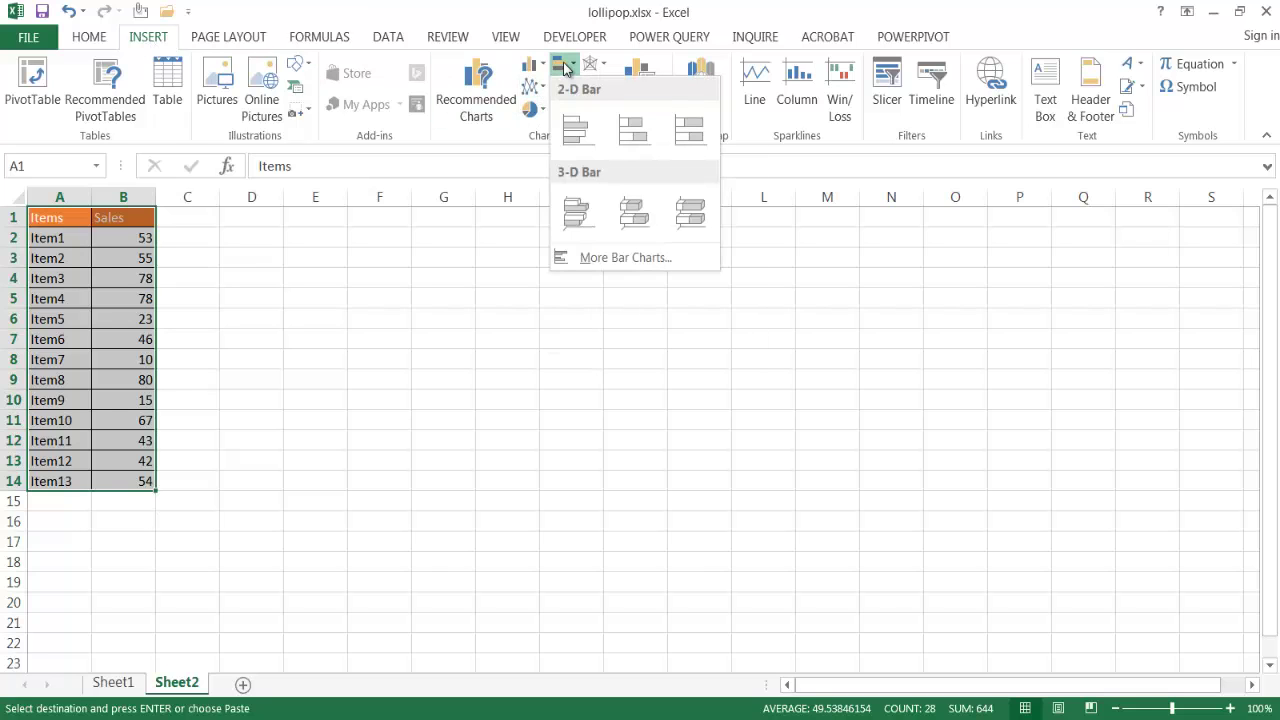
click(572, 125)
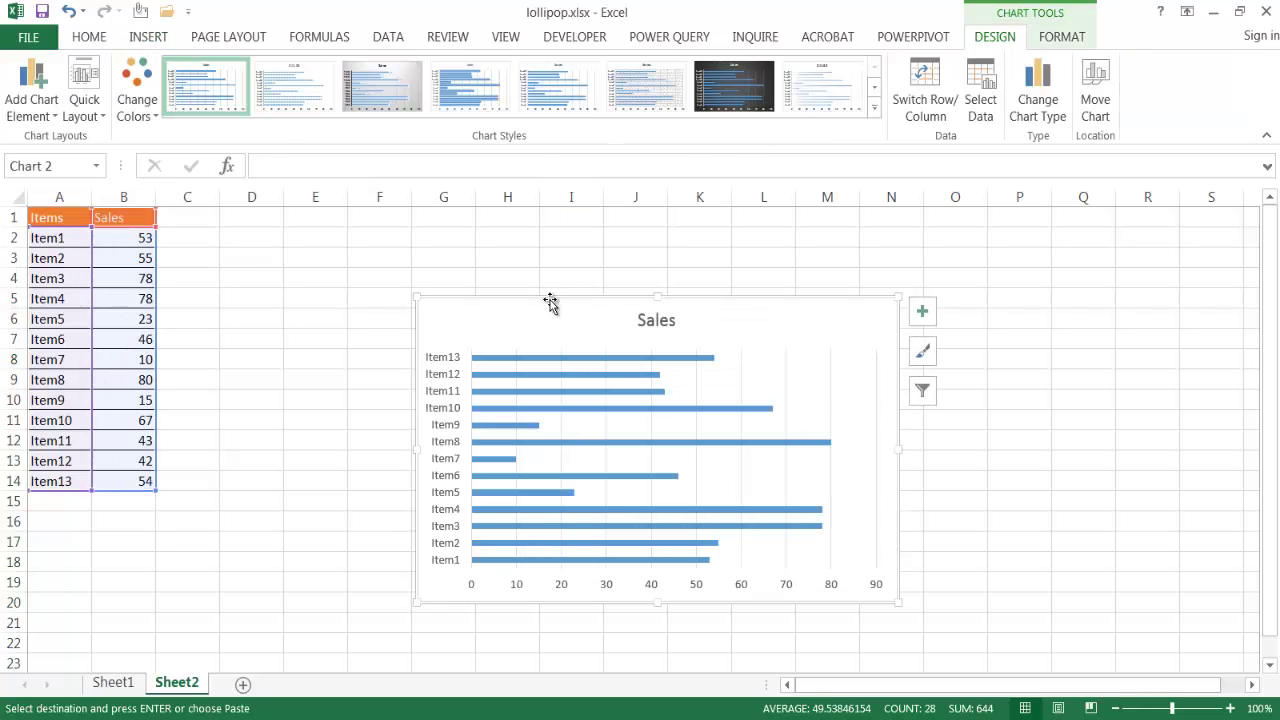
Step: Move the chart beside the table, enlarge it to about column O, row 23, and select the Sales series
drag(551, 300, 455, 255)
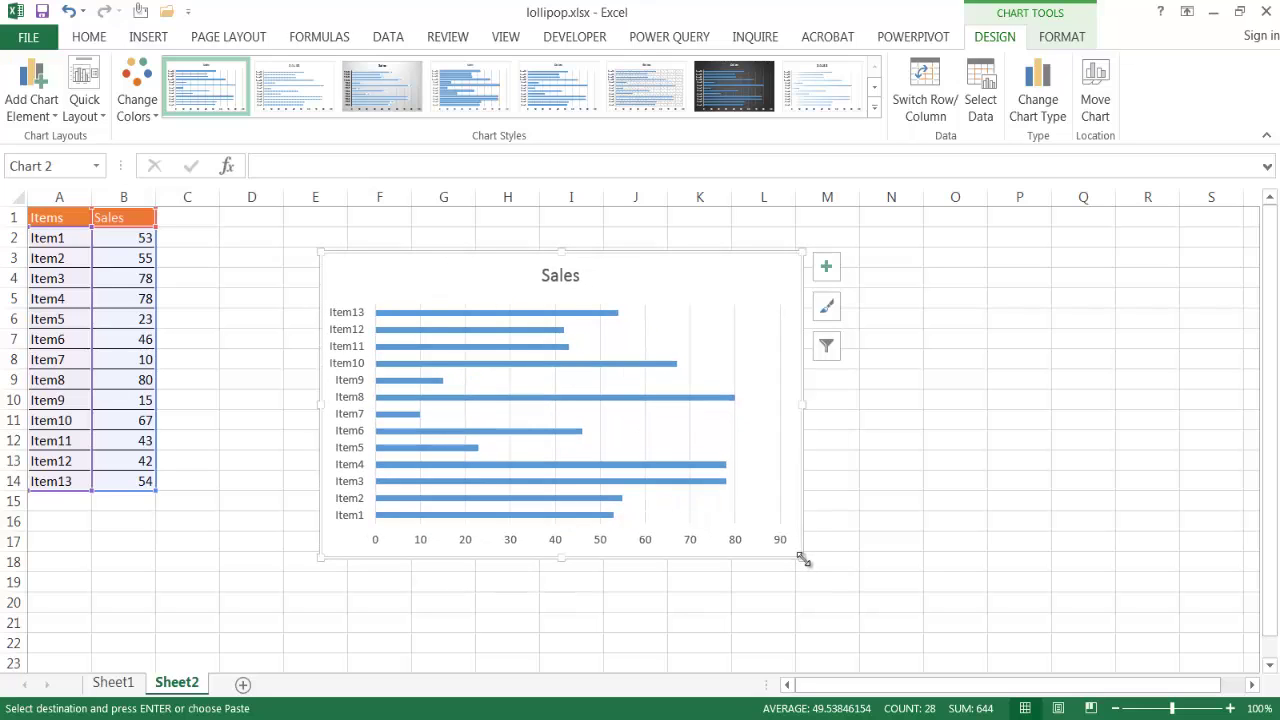
drag(803, 557, 978, 658)
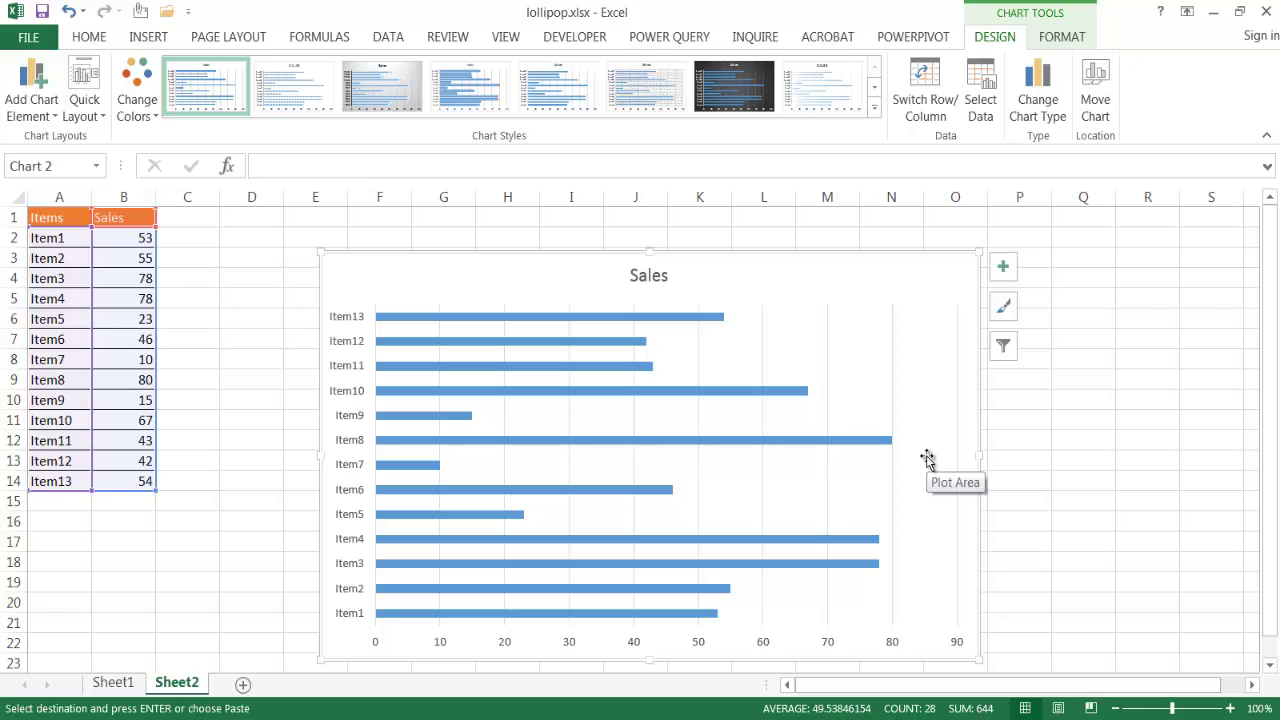
mouse_move(614, 322)
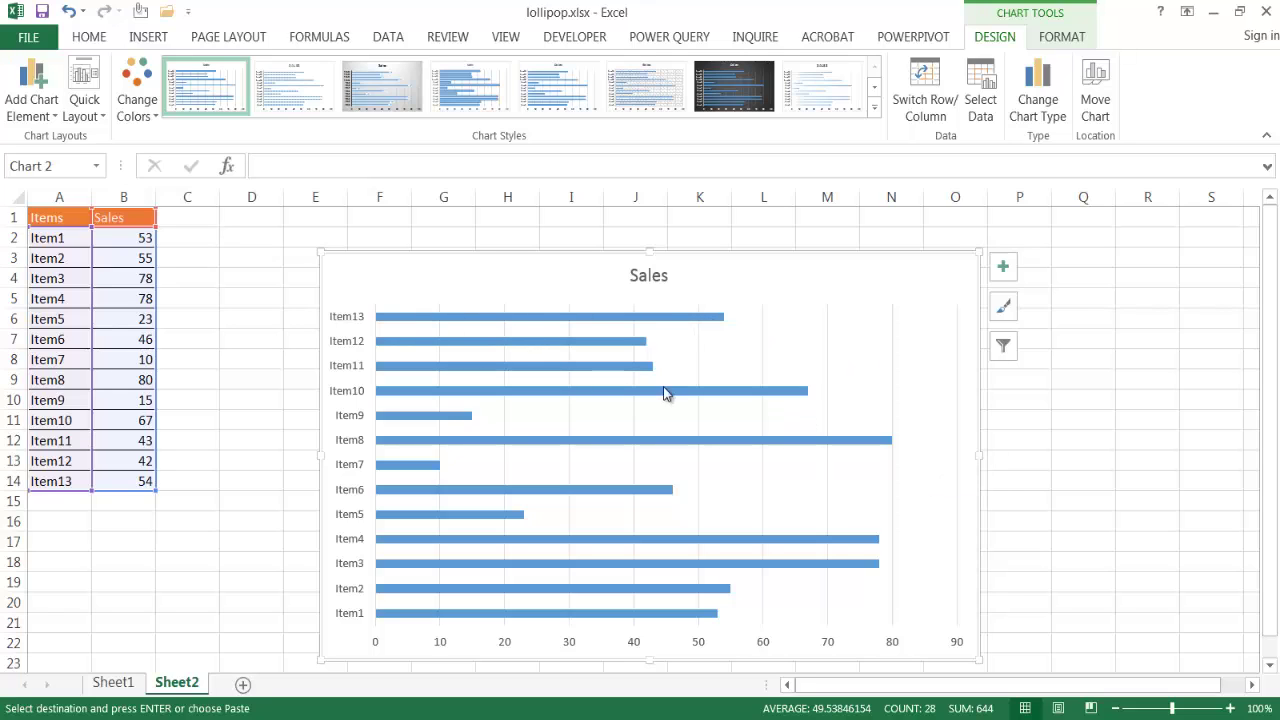
click(681, 322)
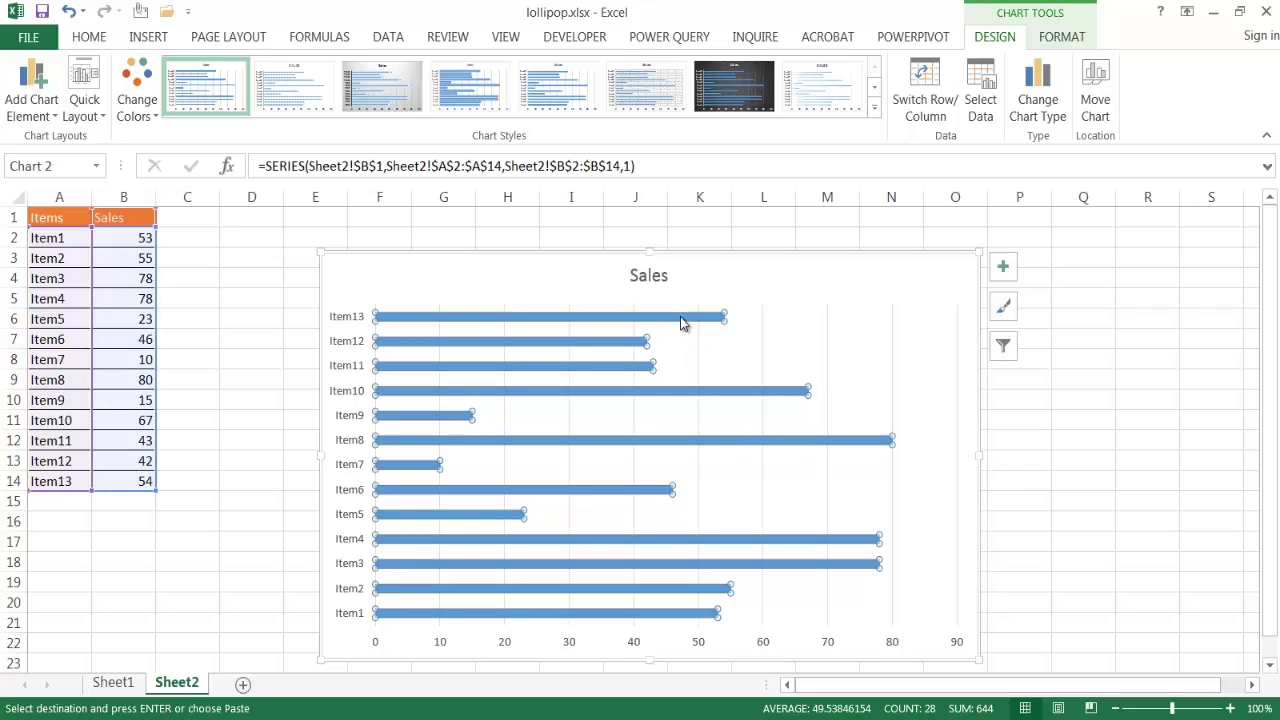
Step: Add Error Bars from Chart Elements and open their More Options formatting pane
click(1004, 268)
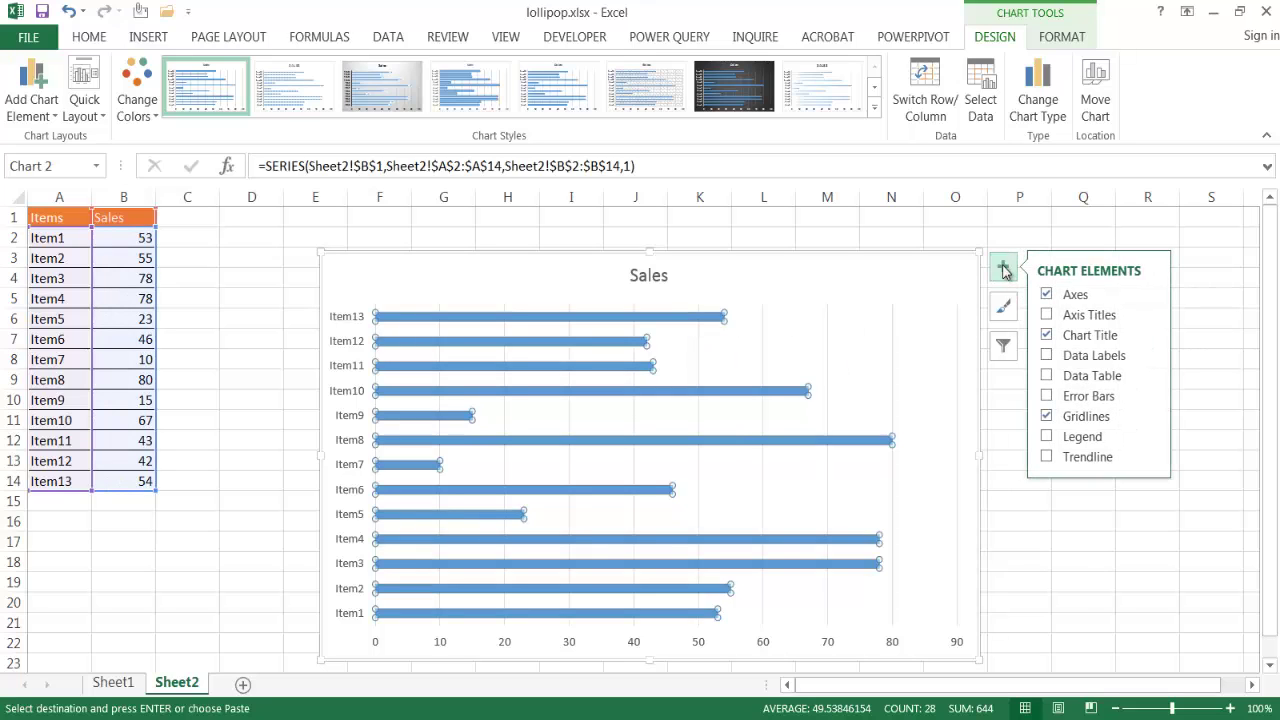
click(1048, 397)
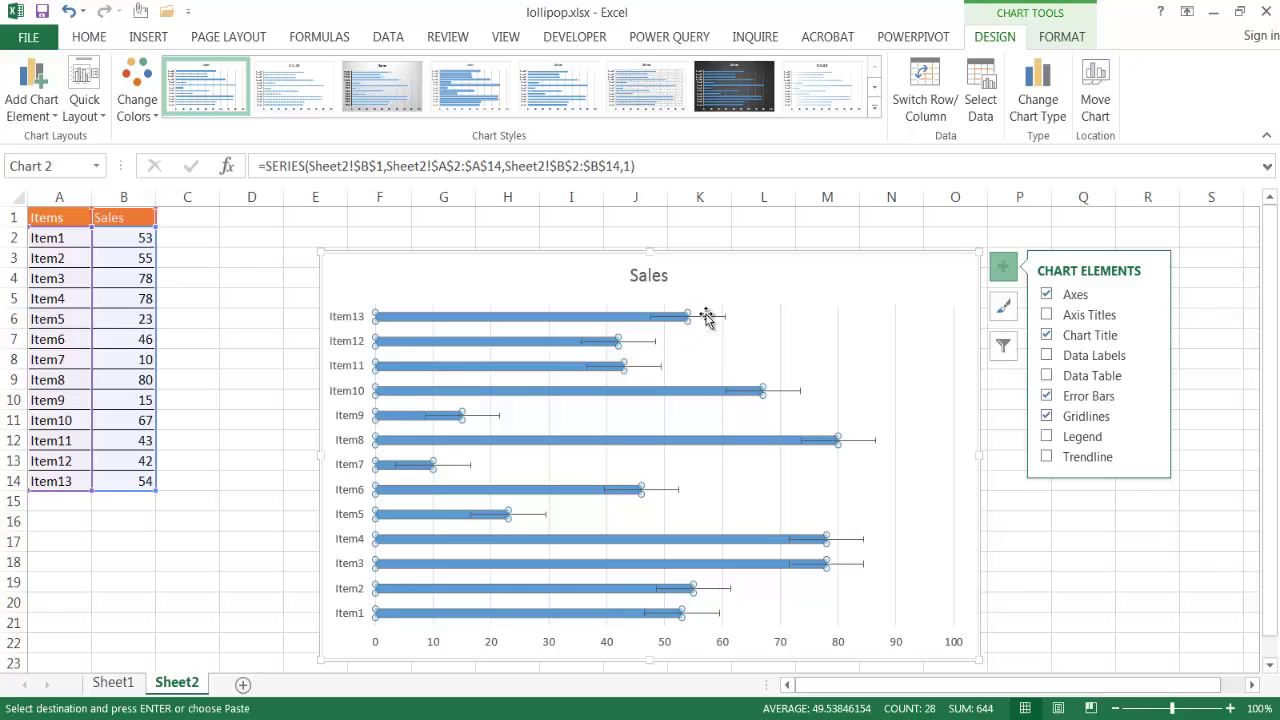
click(1151, 397)
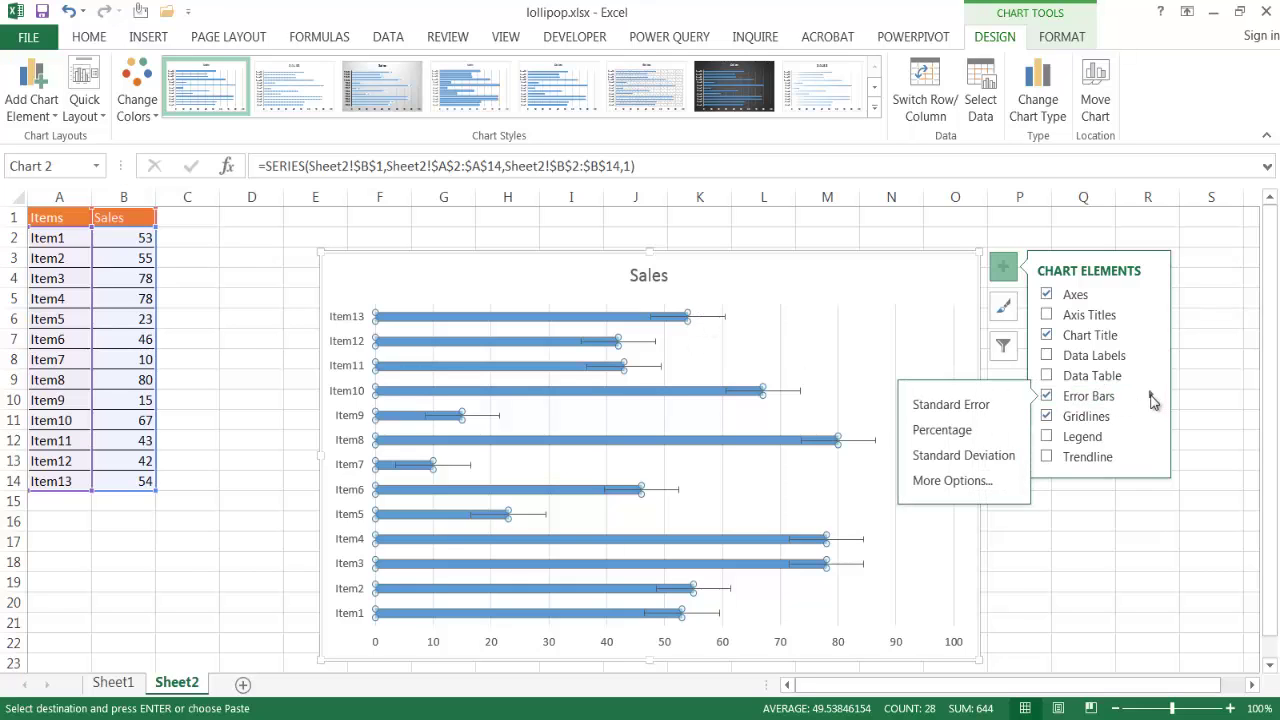
click(950, 482)
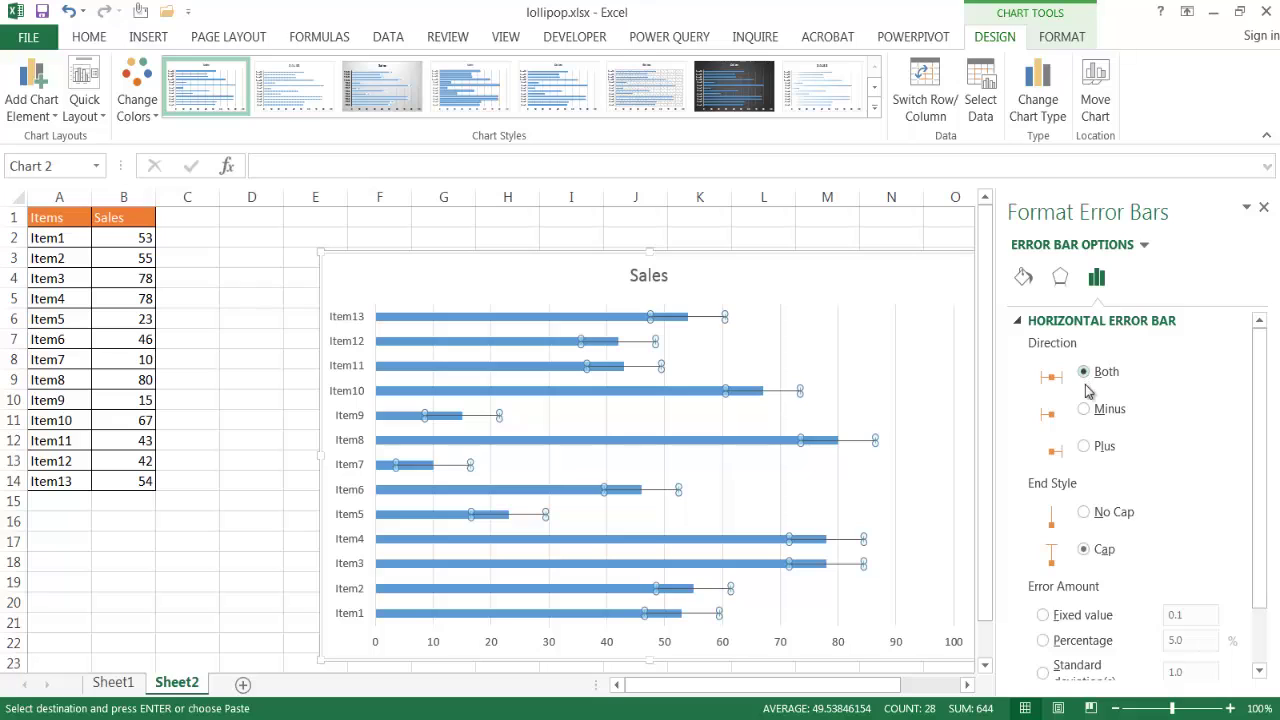
Step: Set the error bars to Minus direction with a Percentage amount of 100%
click(1084, 411)
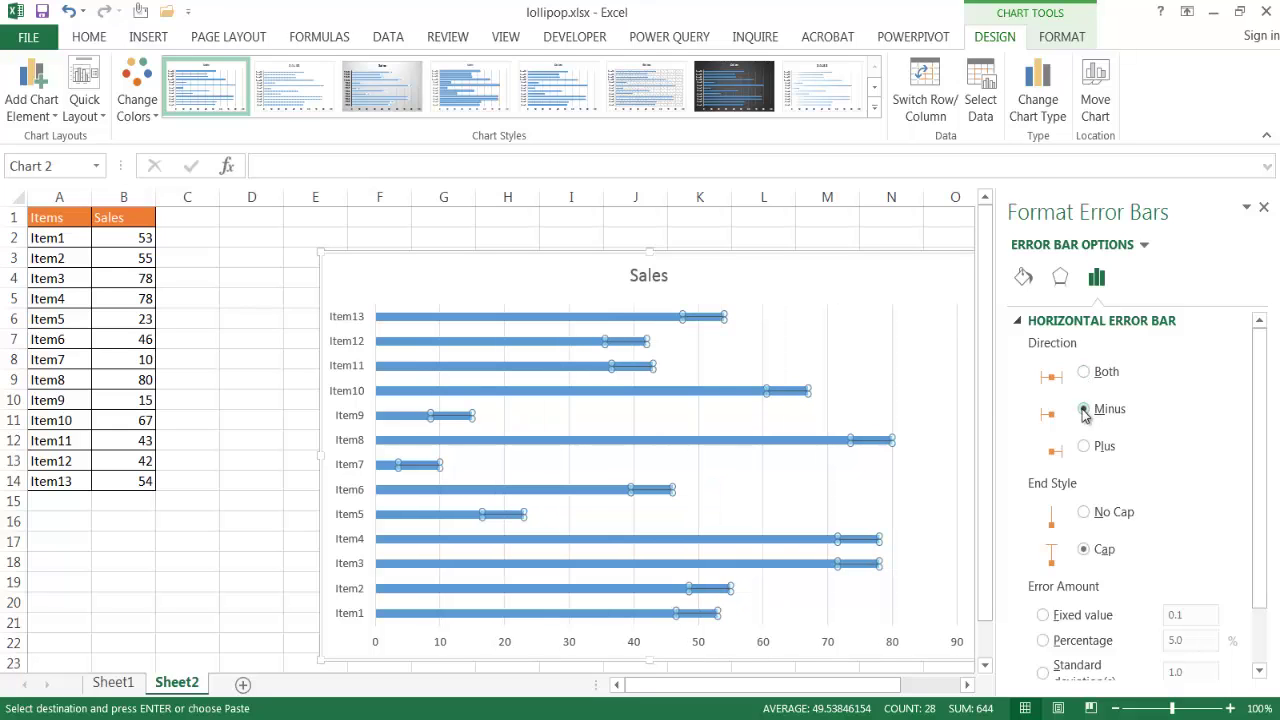
click(866, 343)
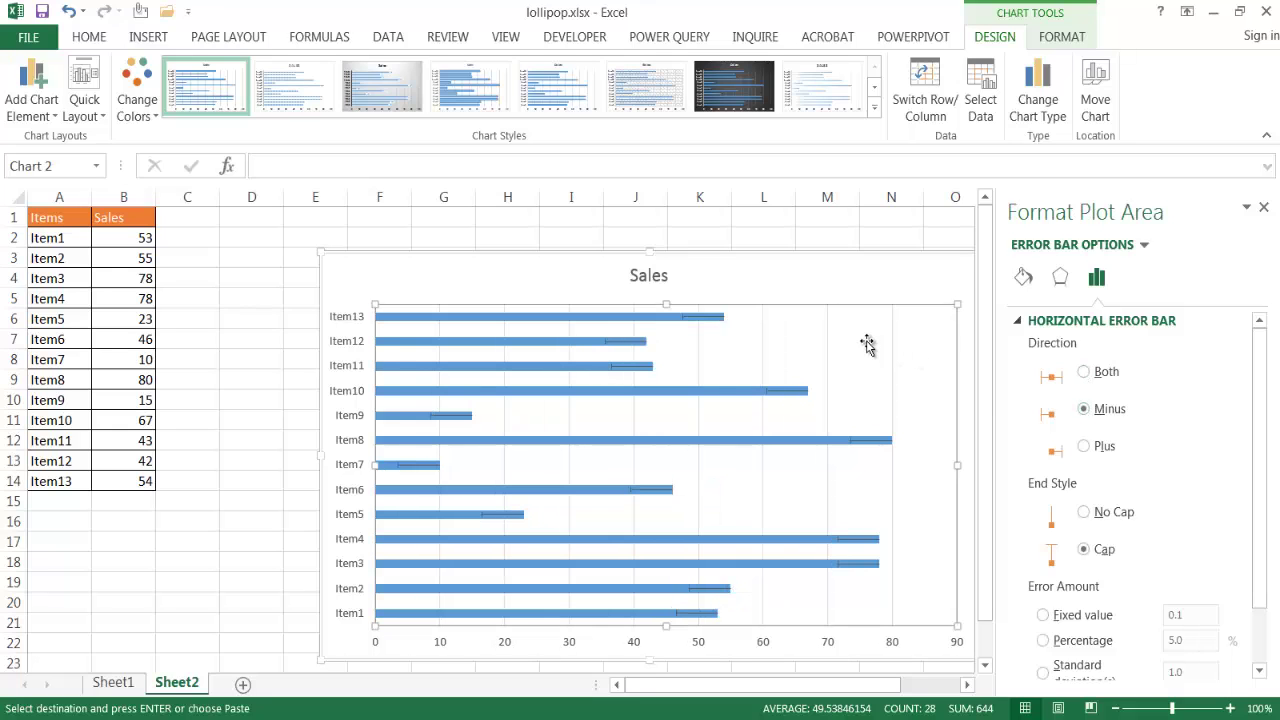
click(690, 322)
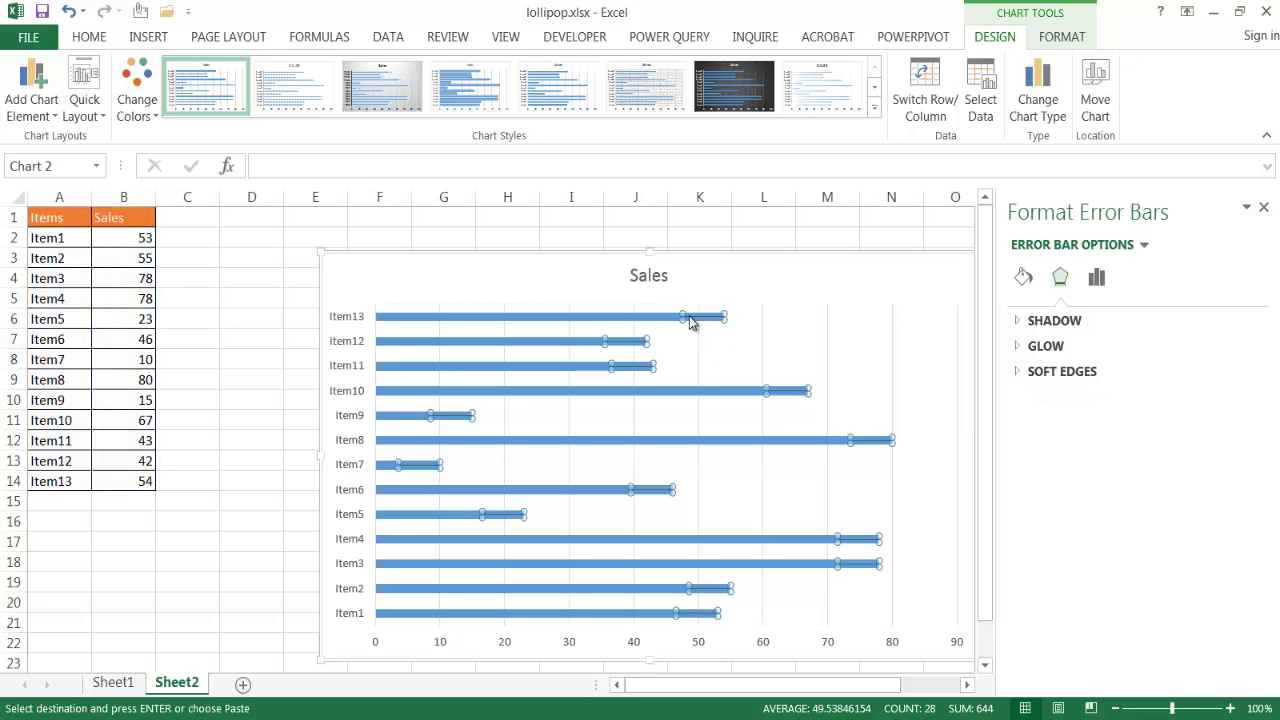
click(1097, 278)
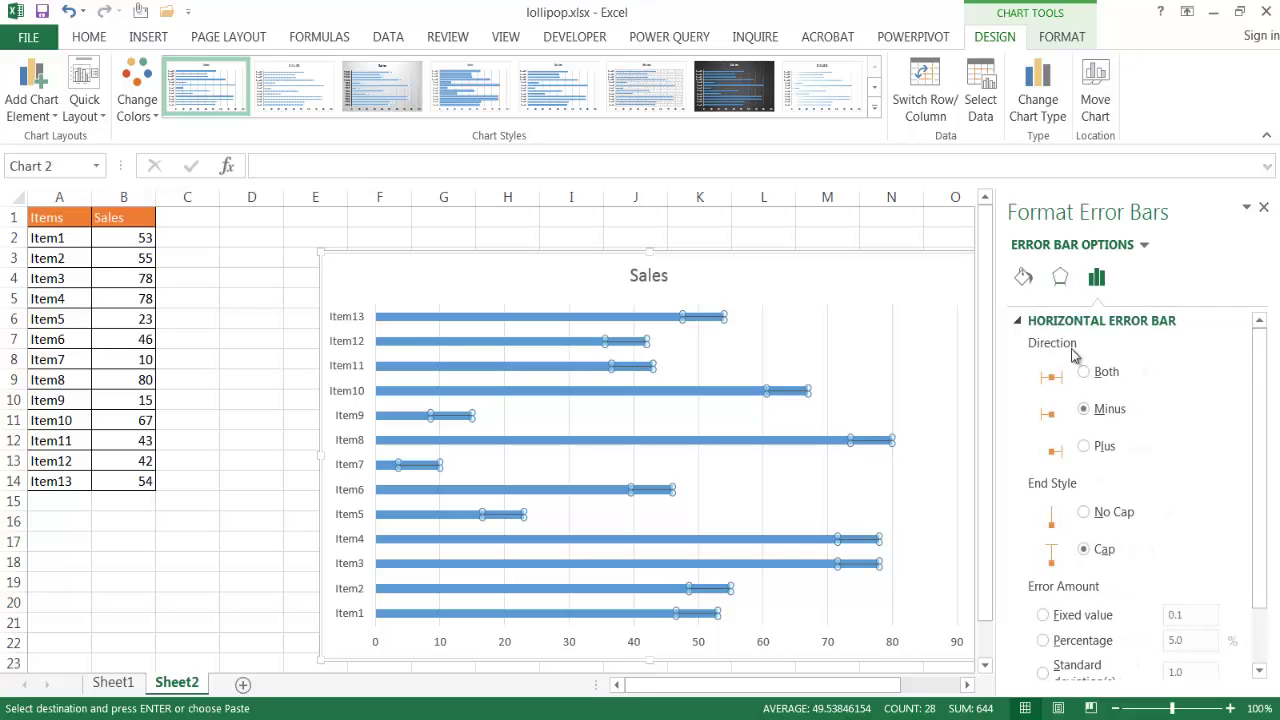
drag(1257, 360, 1265, 437)
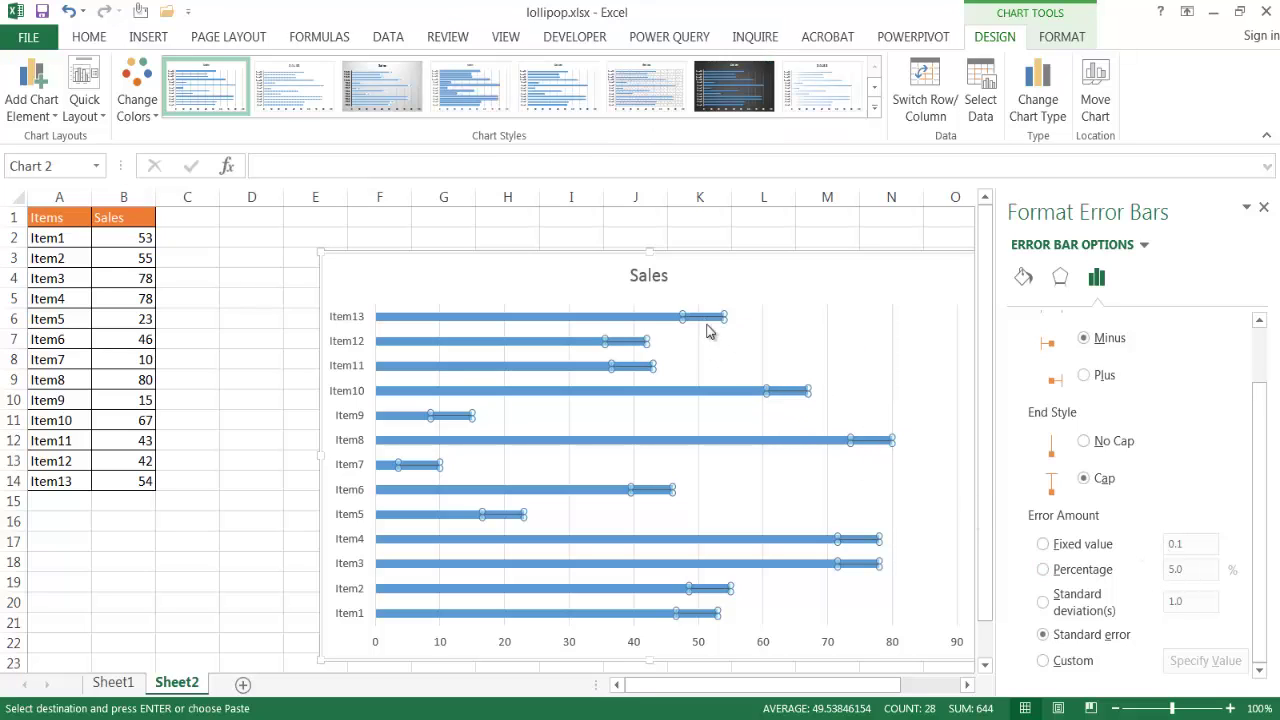
click(1048, 569)
drag(1198, 570, 1130, 579)
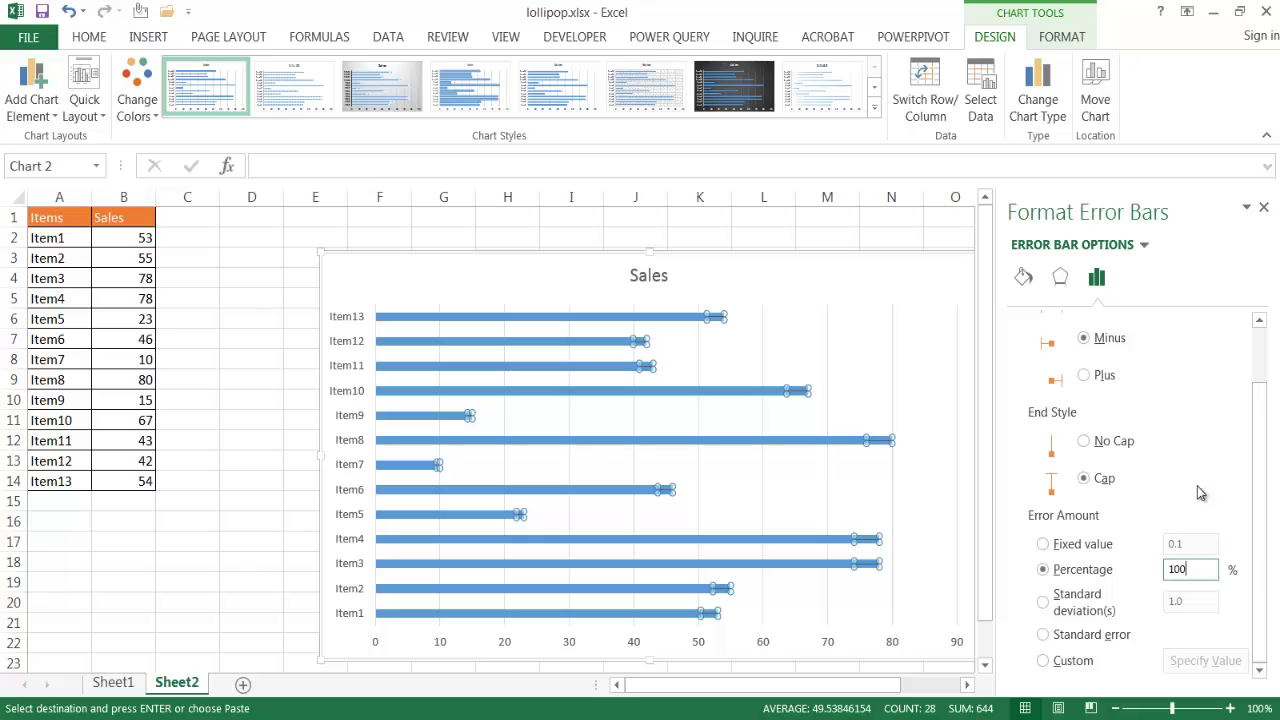
click(1183, 510)
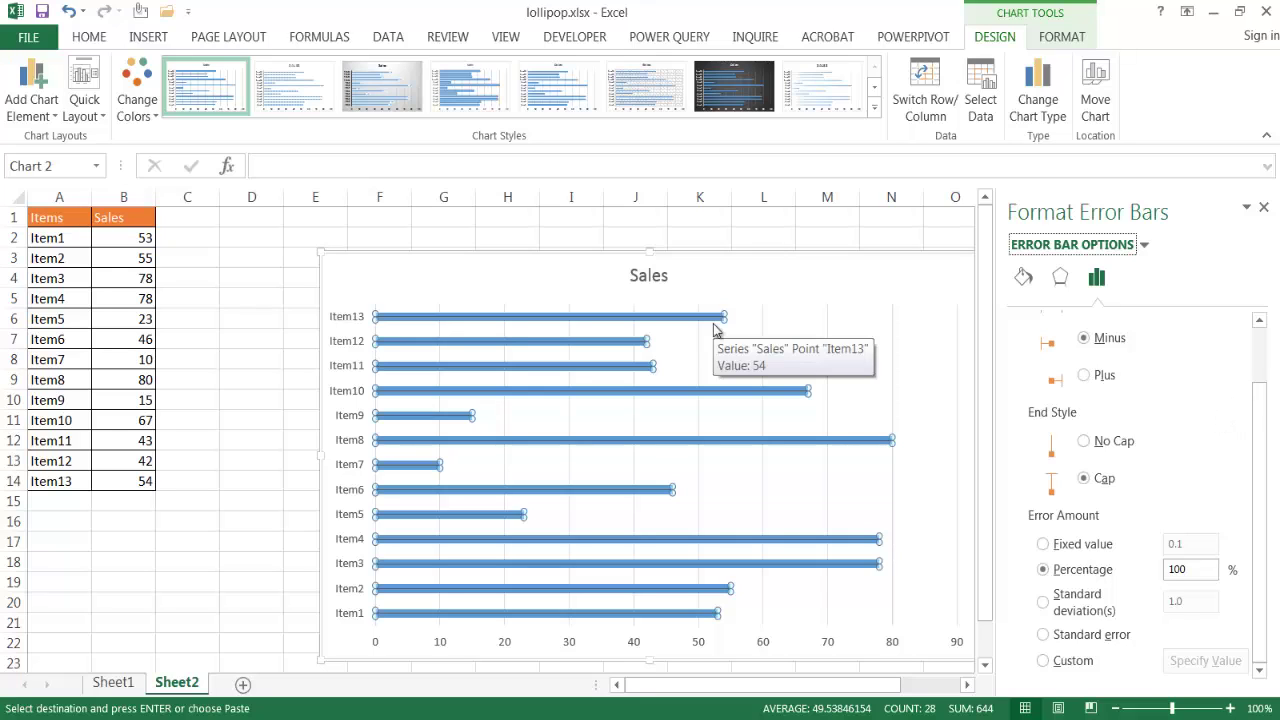
Step: Give the error bars an Oval Arrow begin arrow type
click(1024, 279)
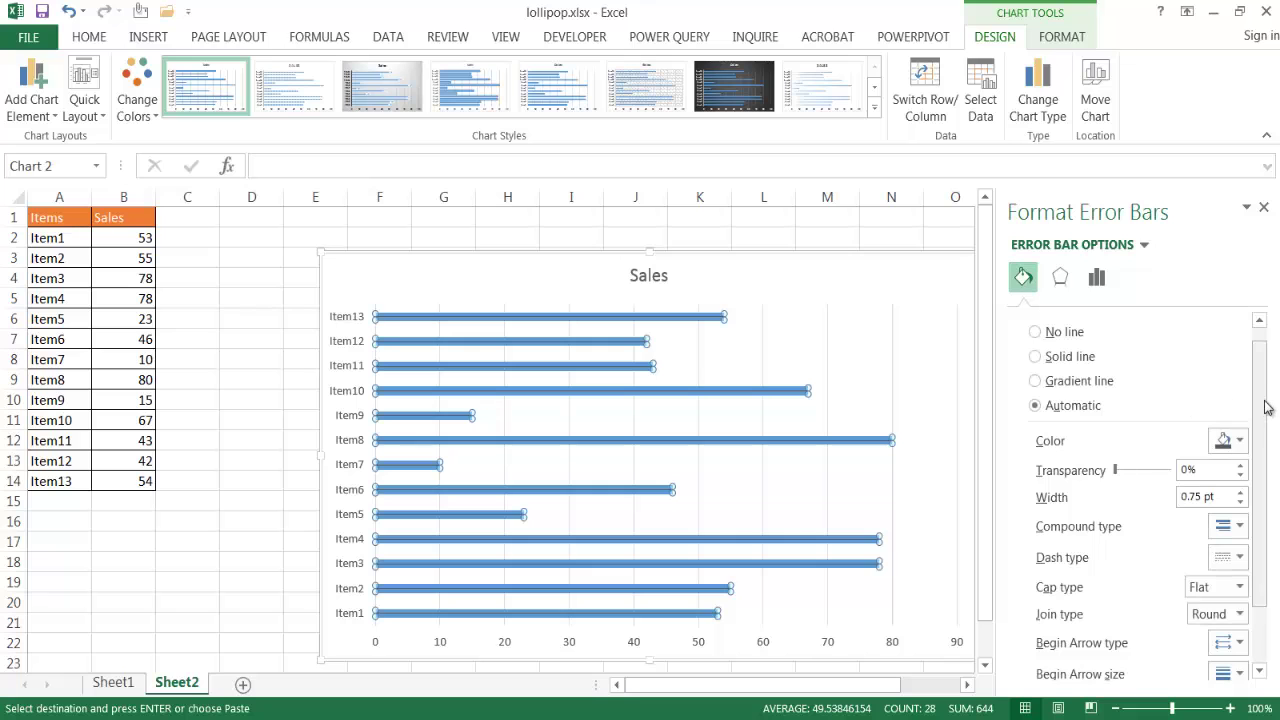
scroll(1266, 410, down, 3)
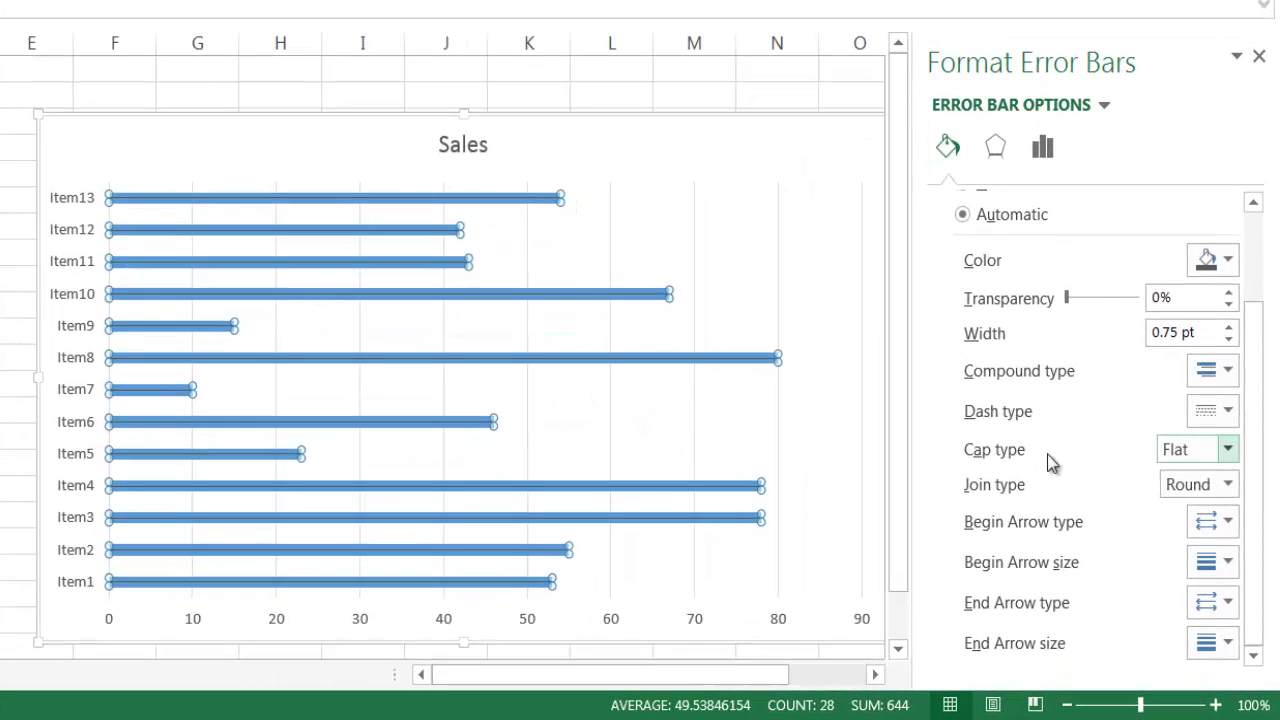
click(1227, 522)
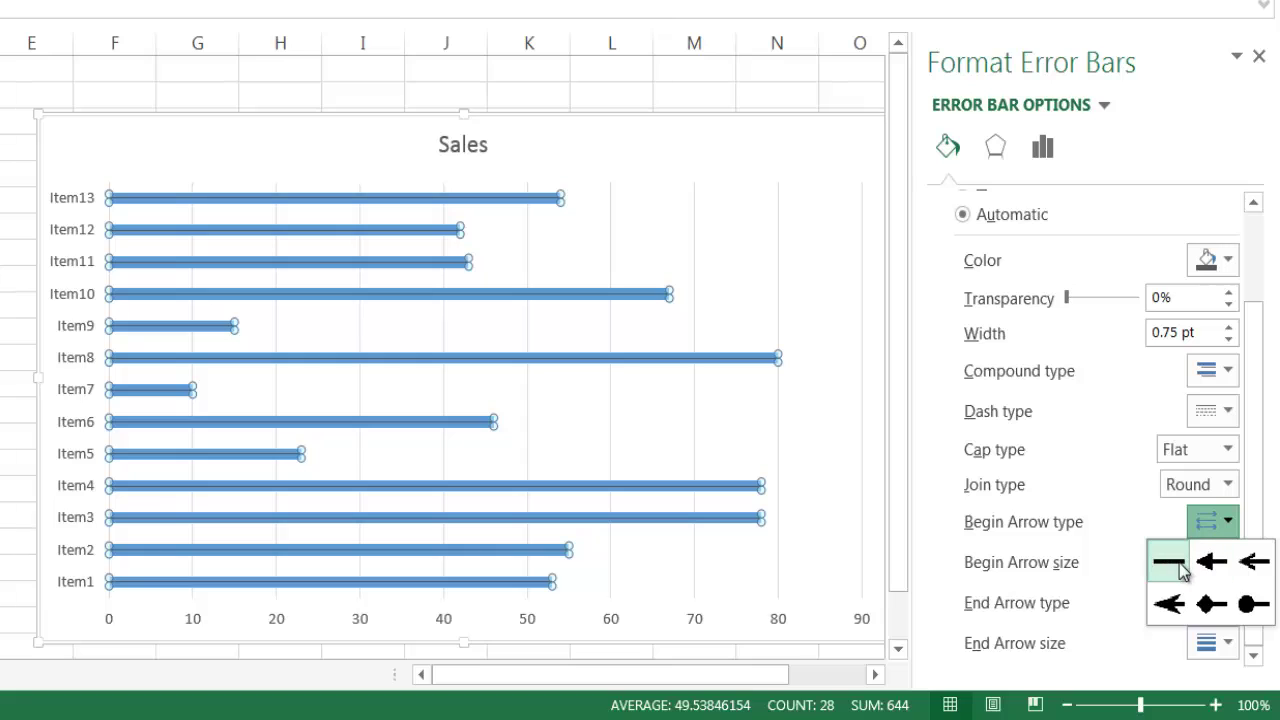
click(1252, 604)
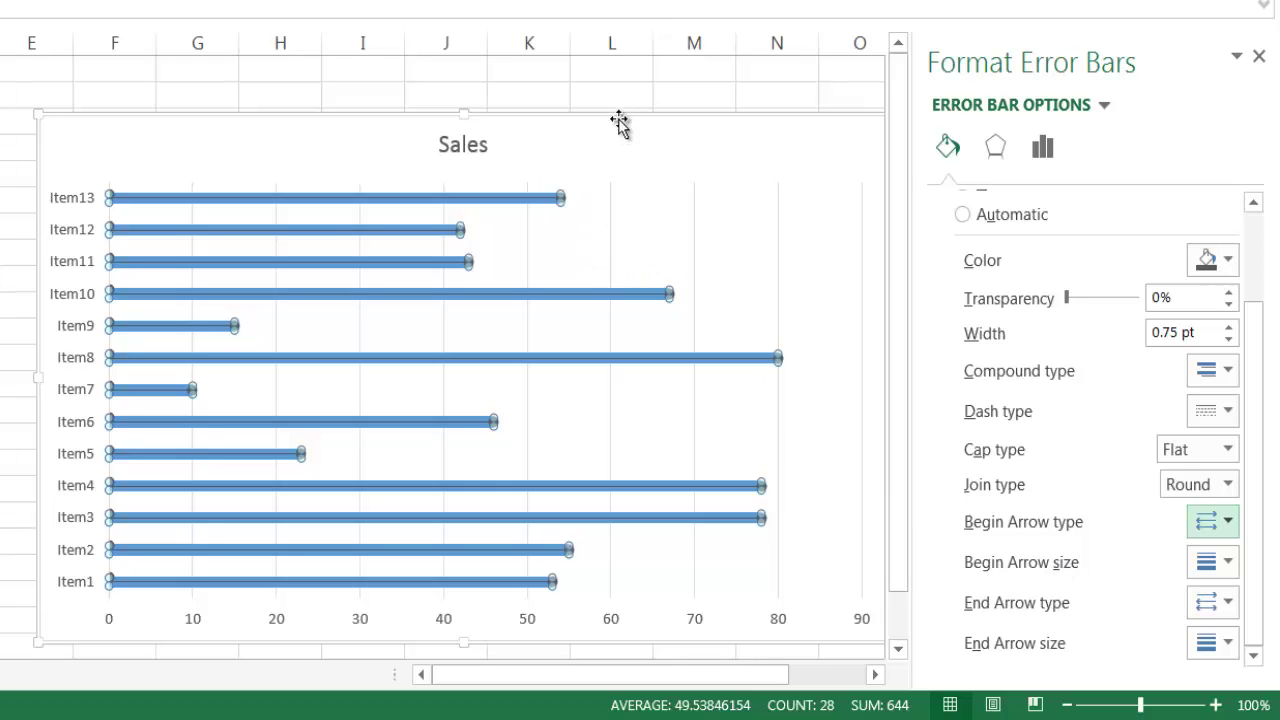
click(645, 172)
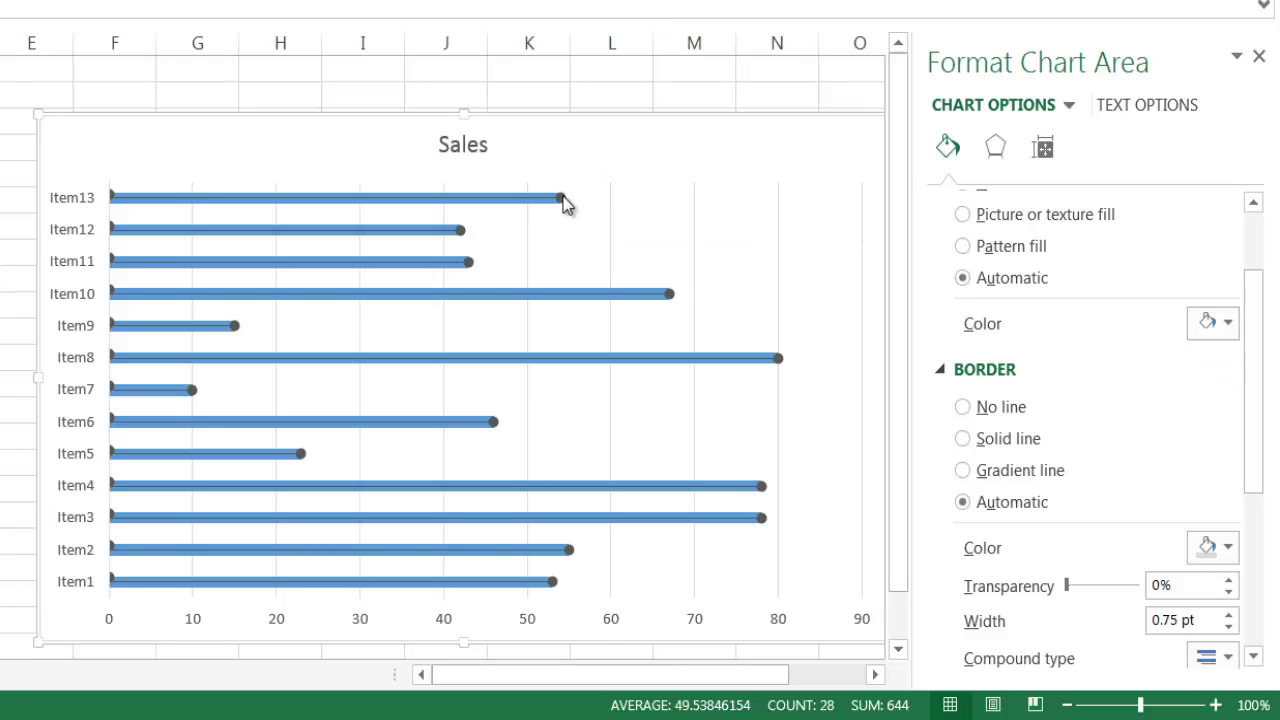
Step: Set the oval begin arrow size to the largest option
click(563, 200)
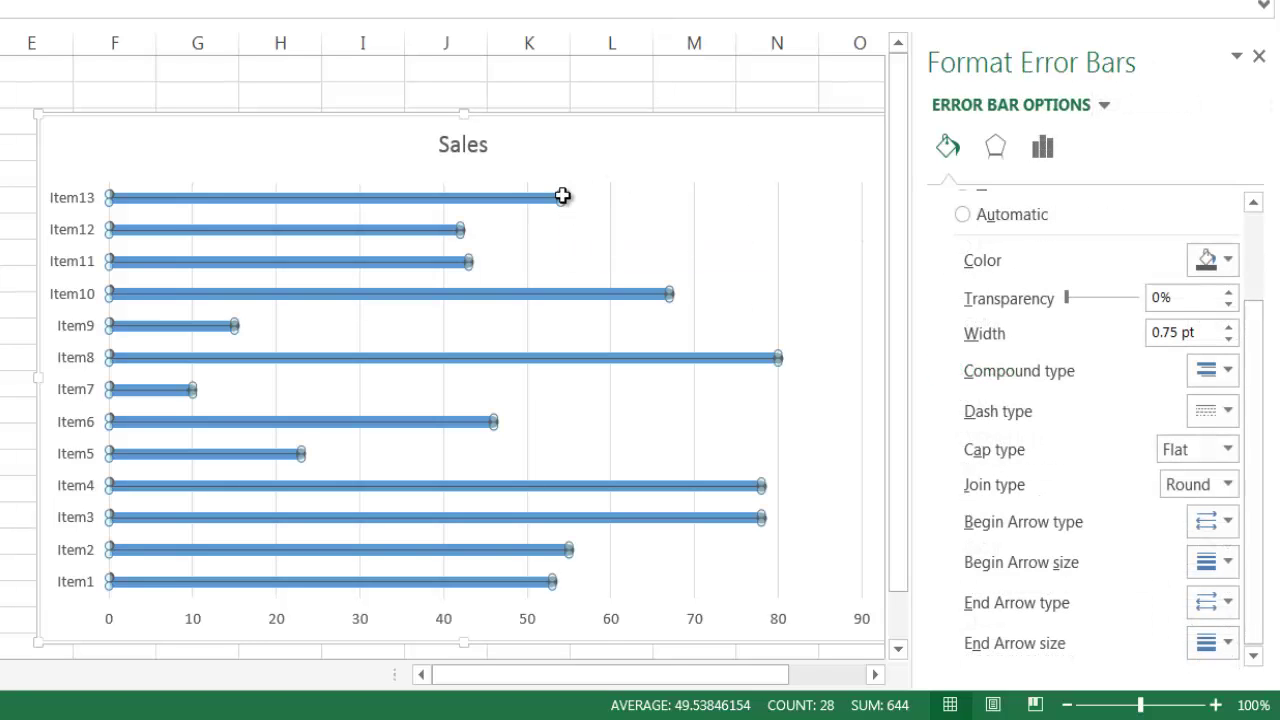
click(1218, 568)
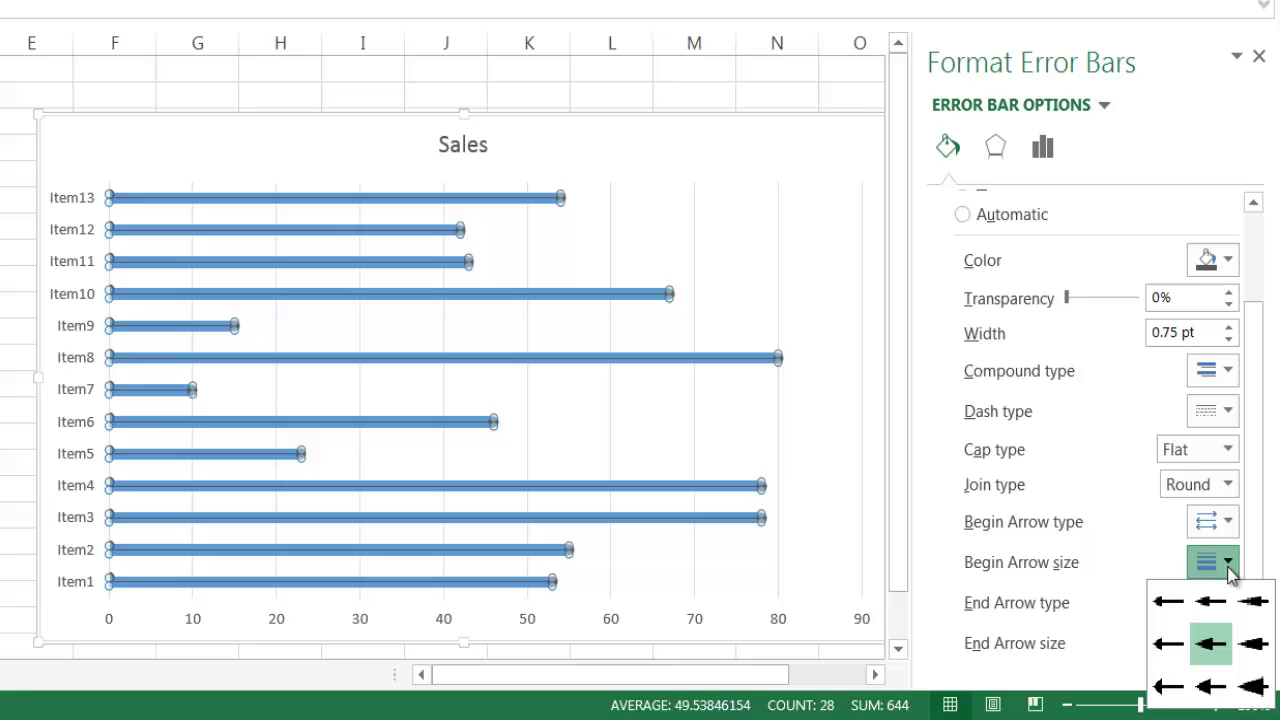
click(1255, 687)
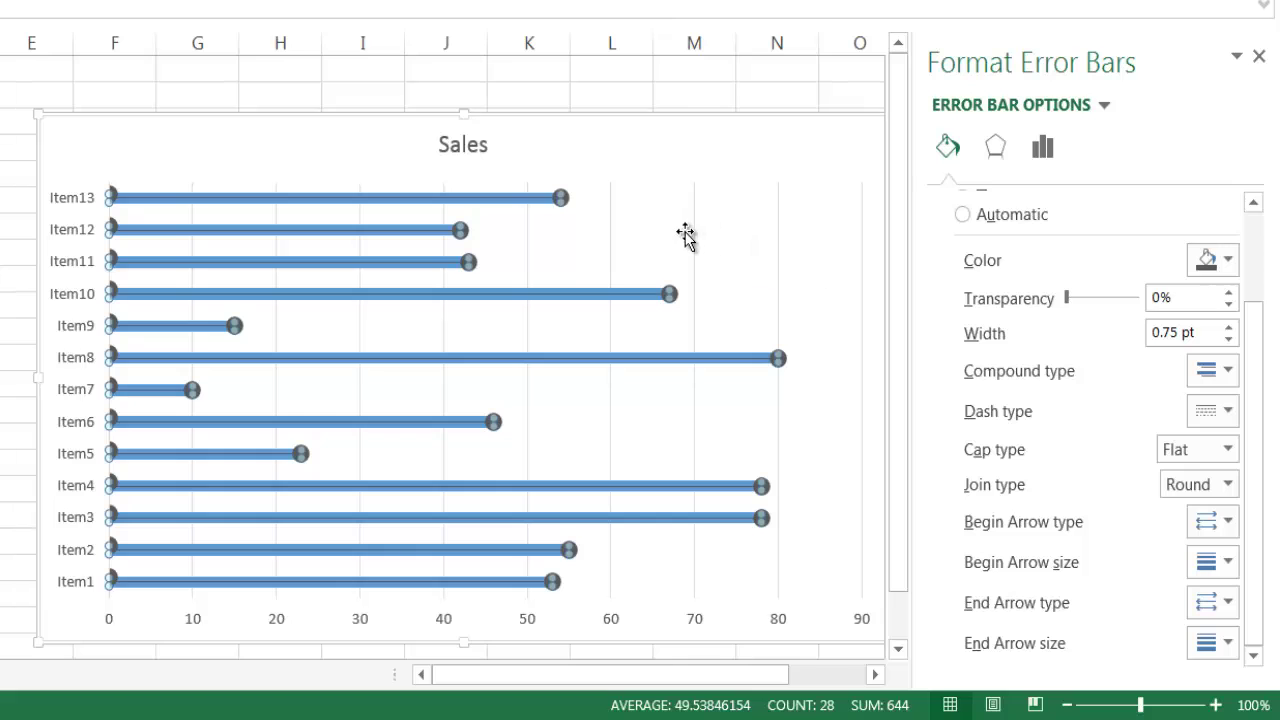
click(3, 258)
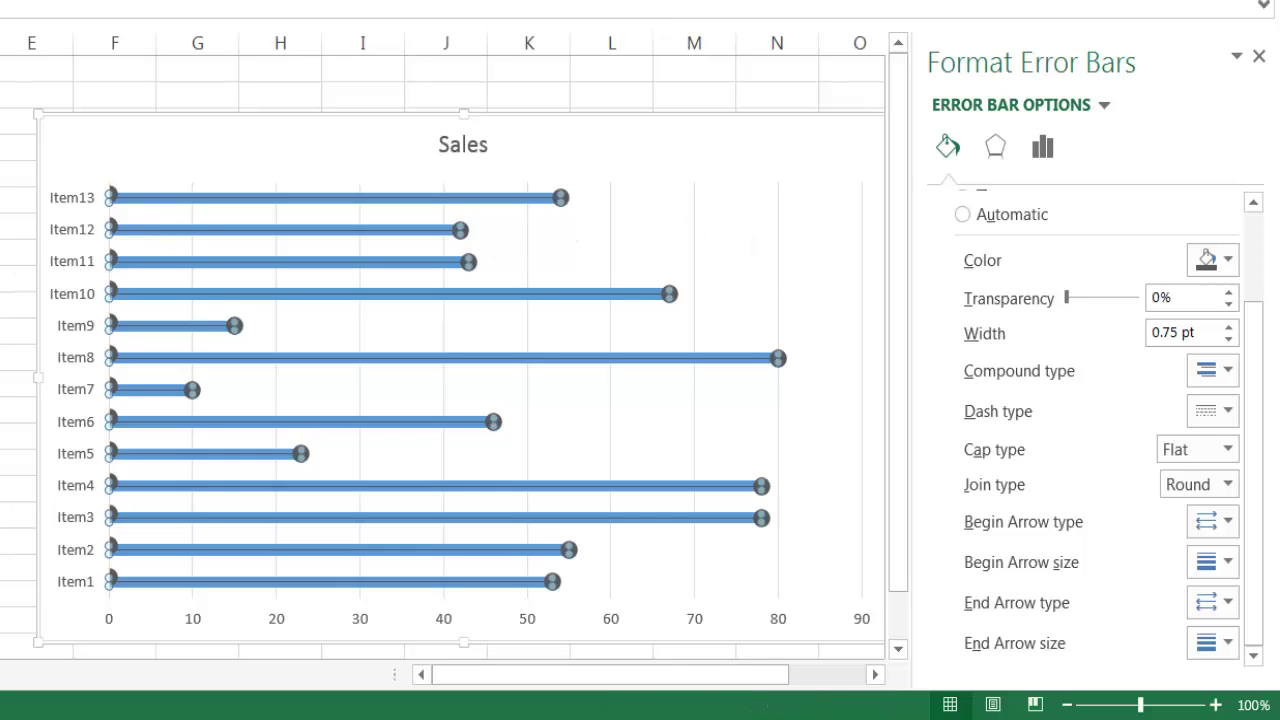
click(104, 159)
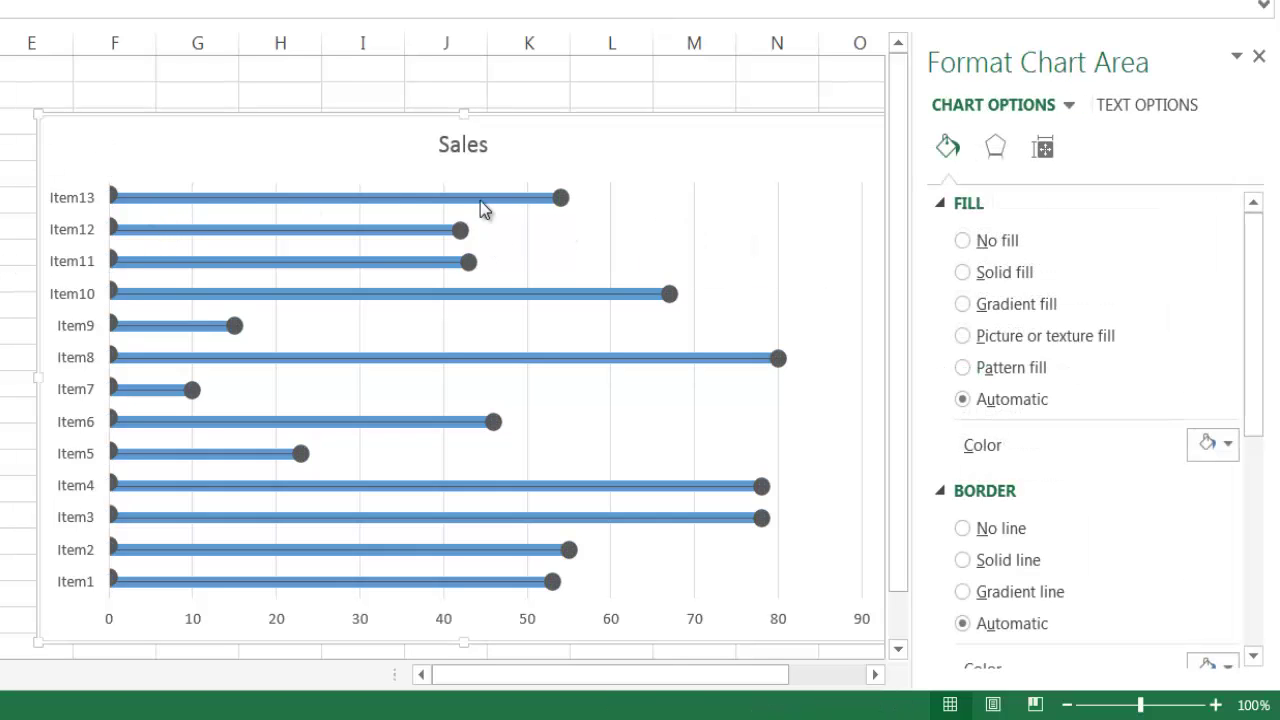
Step: Check the Sales series options: 0% series overlap and 182% gap width
click(532, 199)
click(269, 155)
click(114, 199)
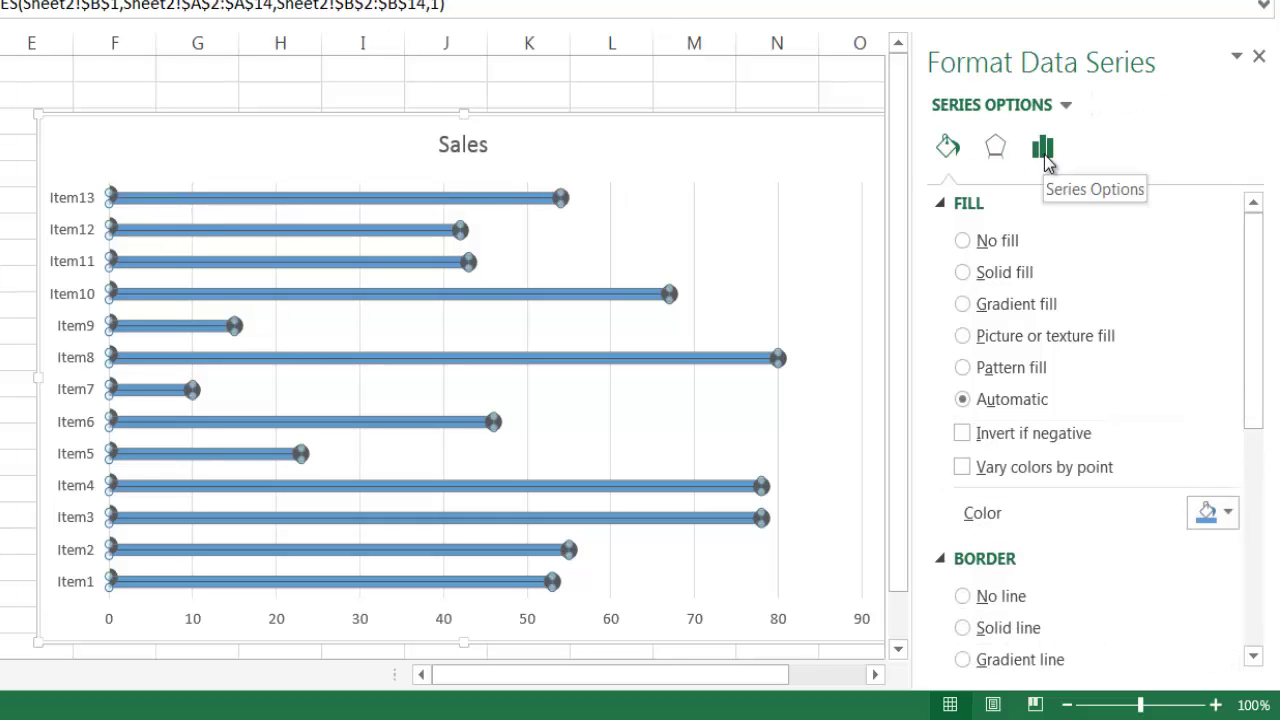
click(1043, 152)
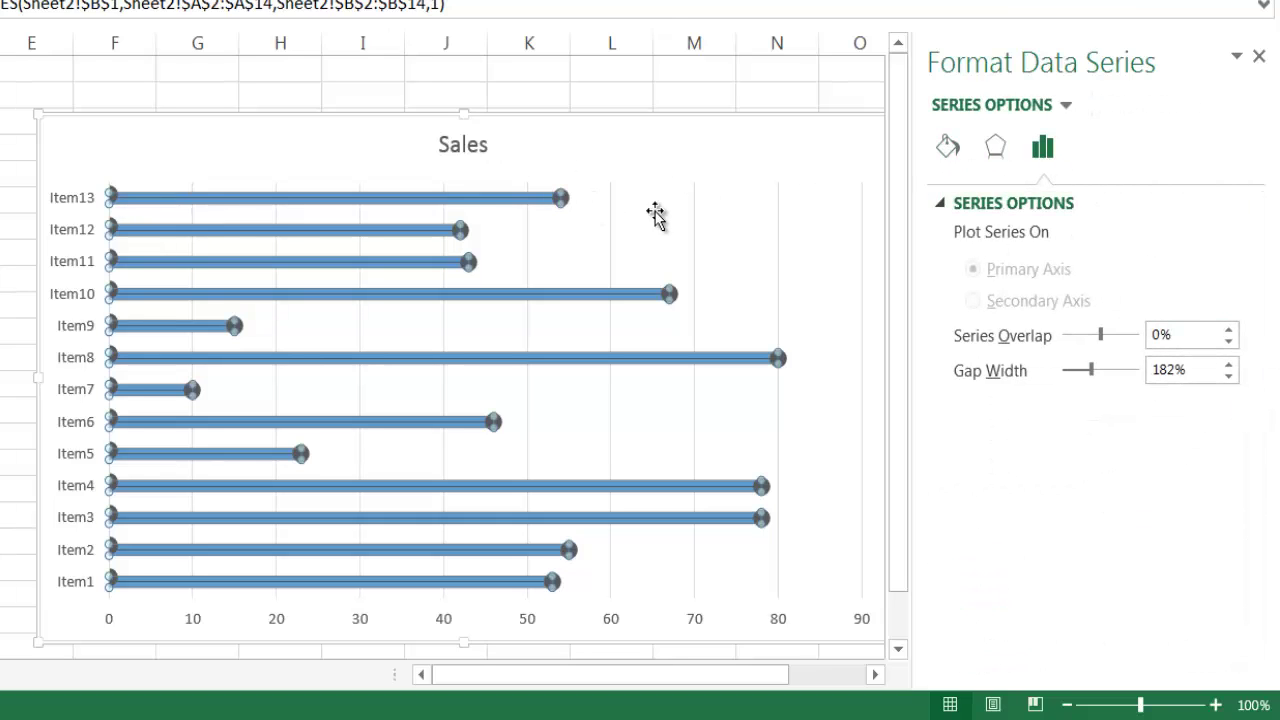
Step: Set the error bar End Style to No Cap
click(516, 197)
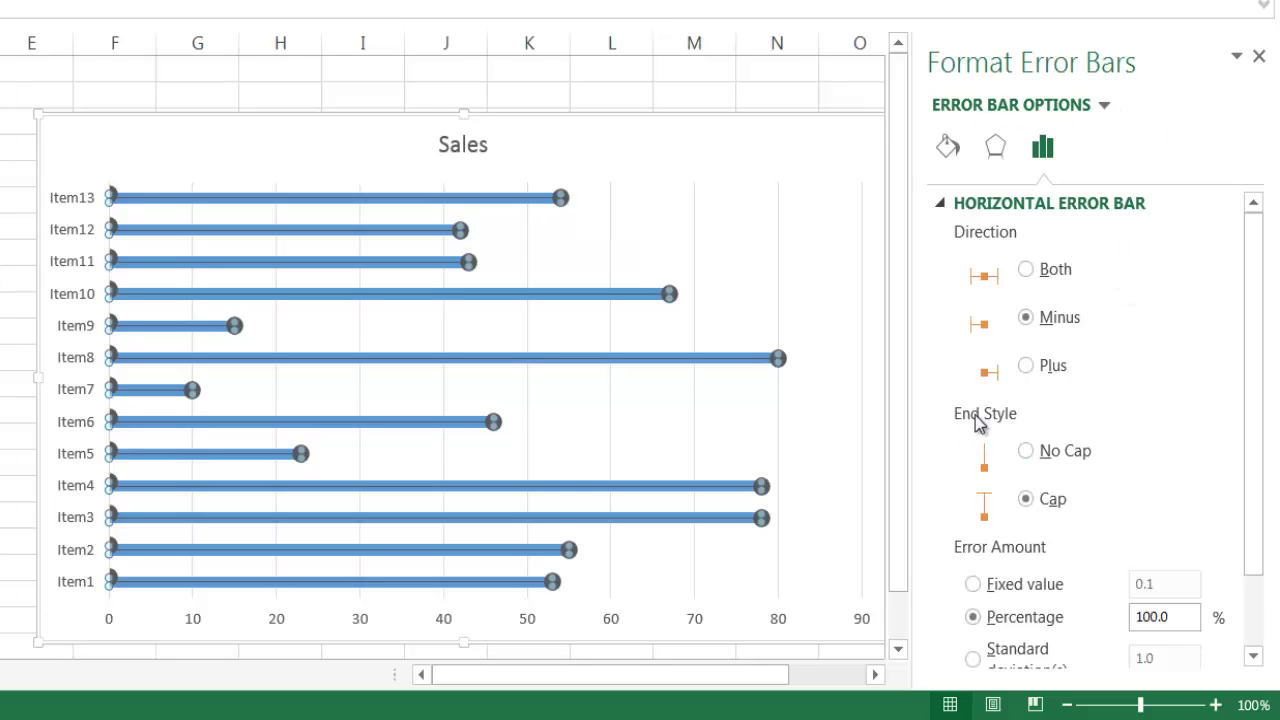
click(1026, 451)
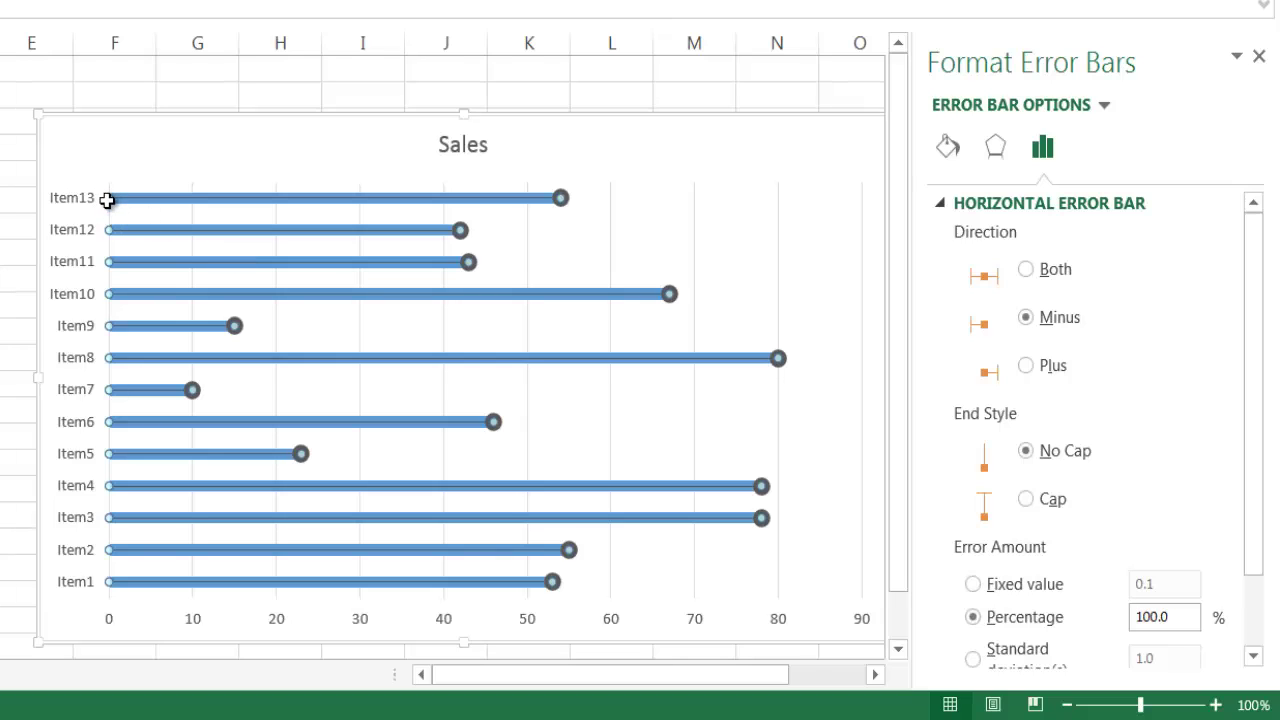
click(157, 156)
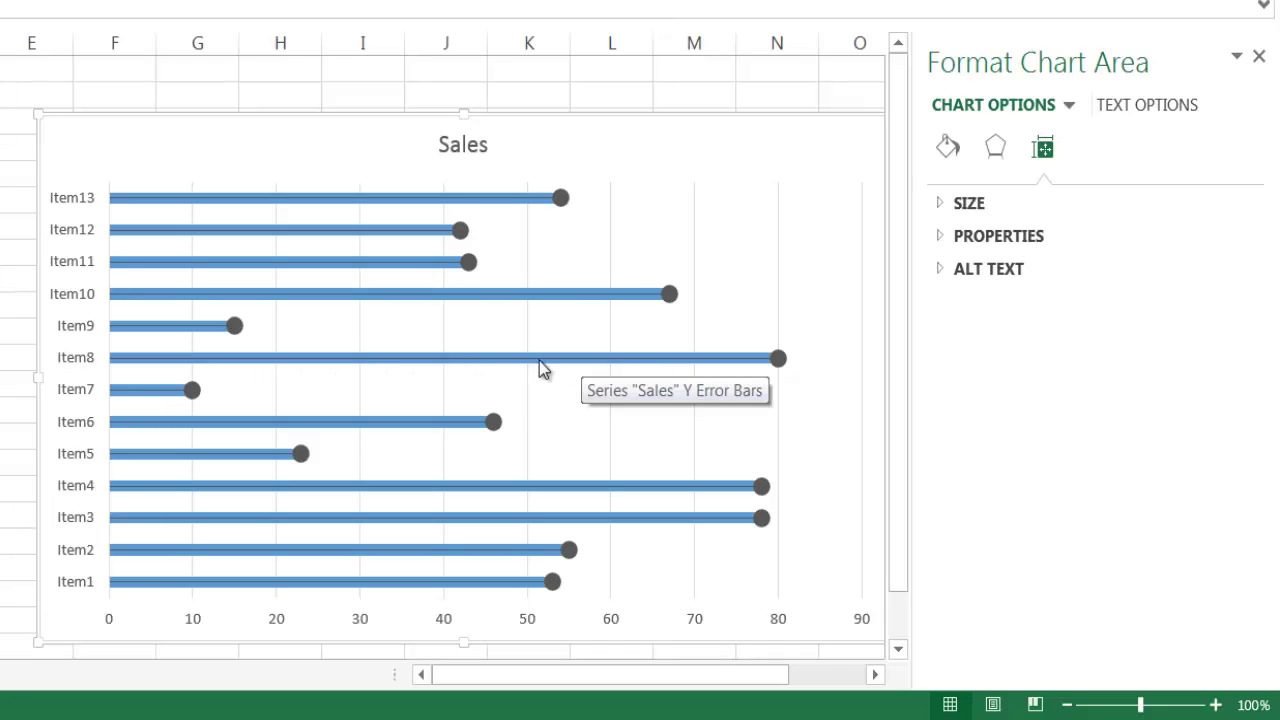
click(506, 202)
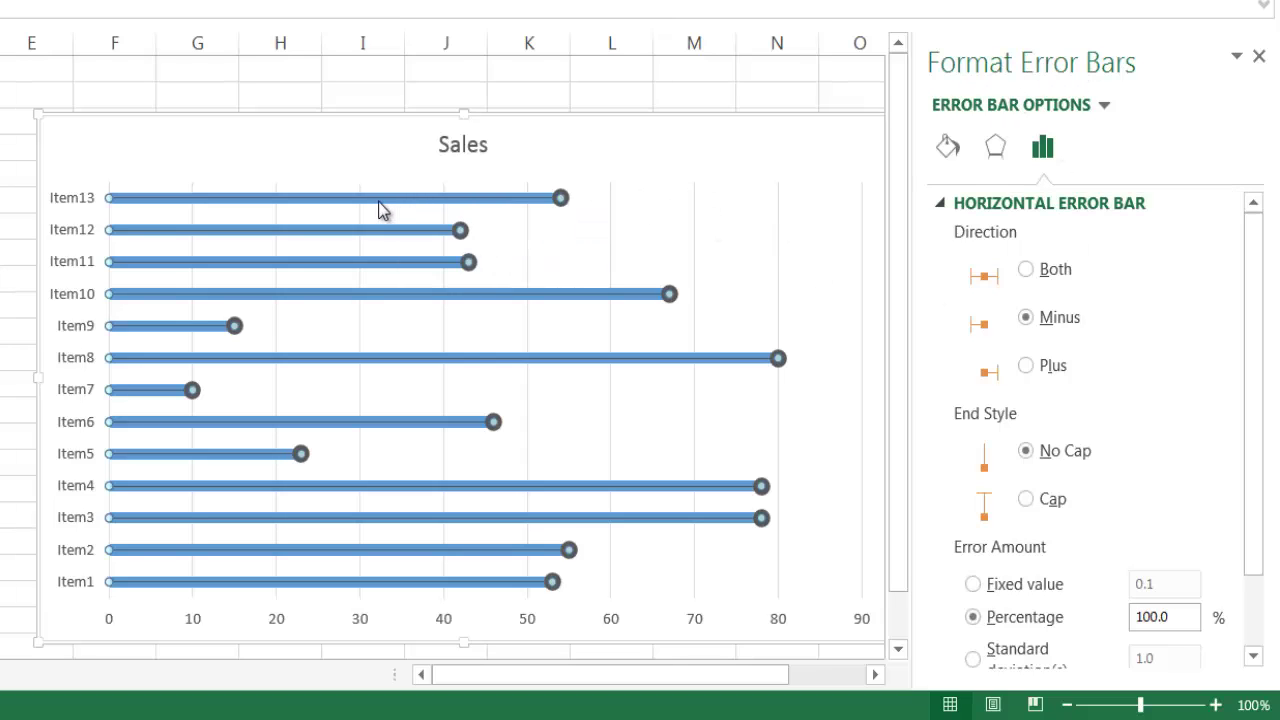
click(155, 197)
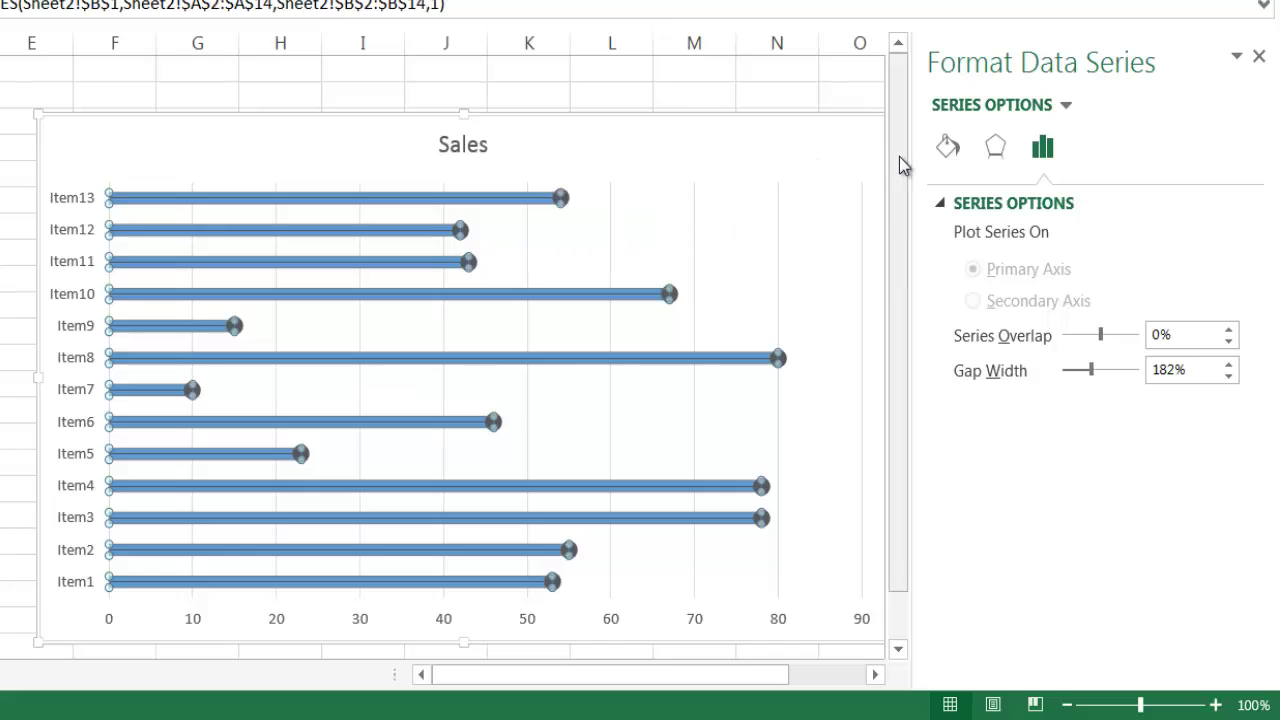
Step: Set the Sales bars' fill to No fill
click(949, 148)
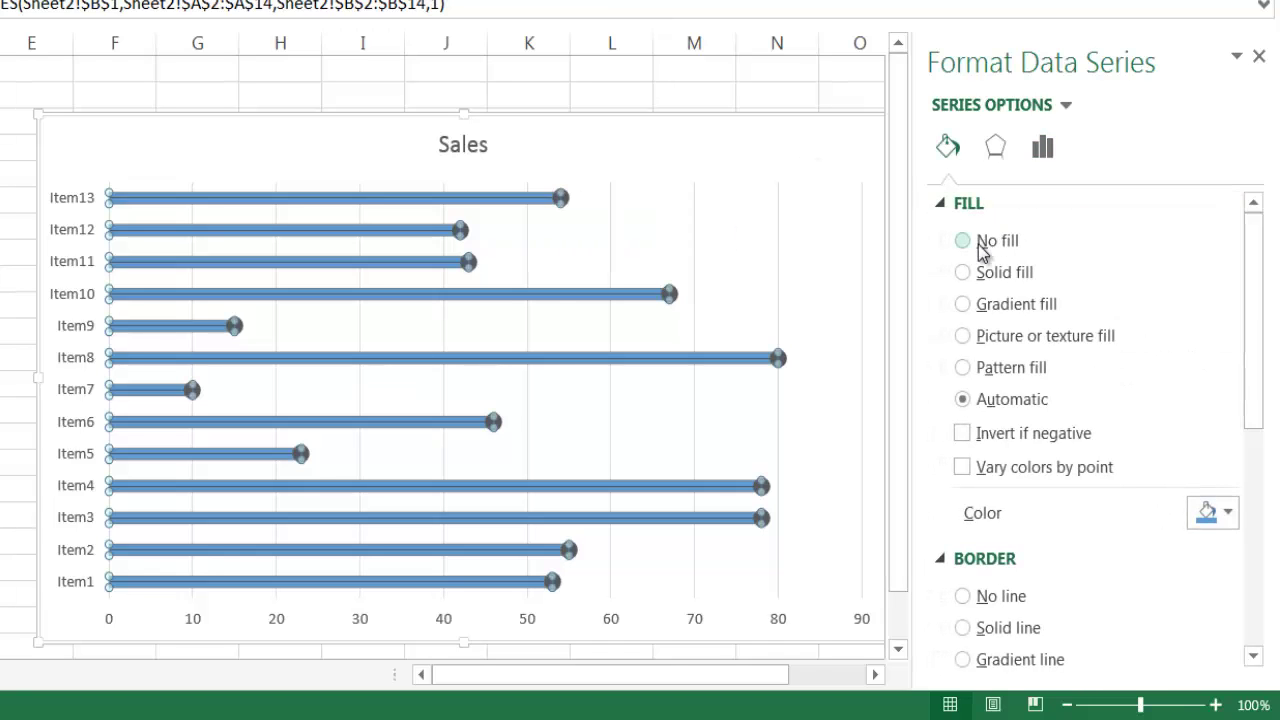
click(963, 242)
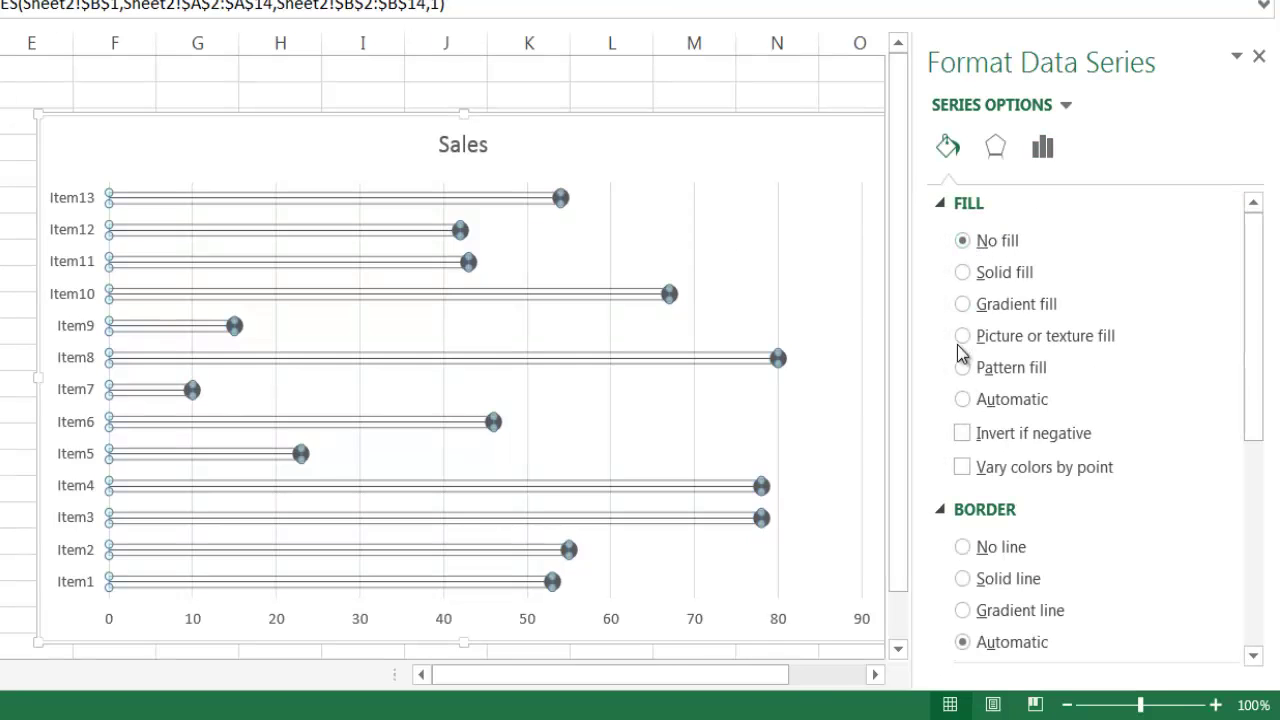
click(962, 578)
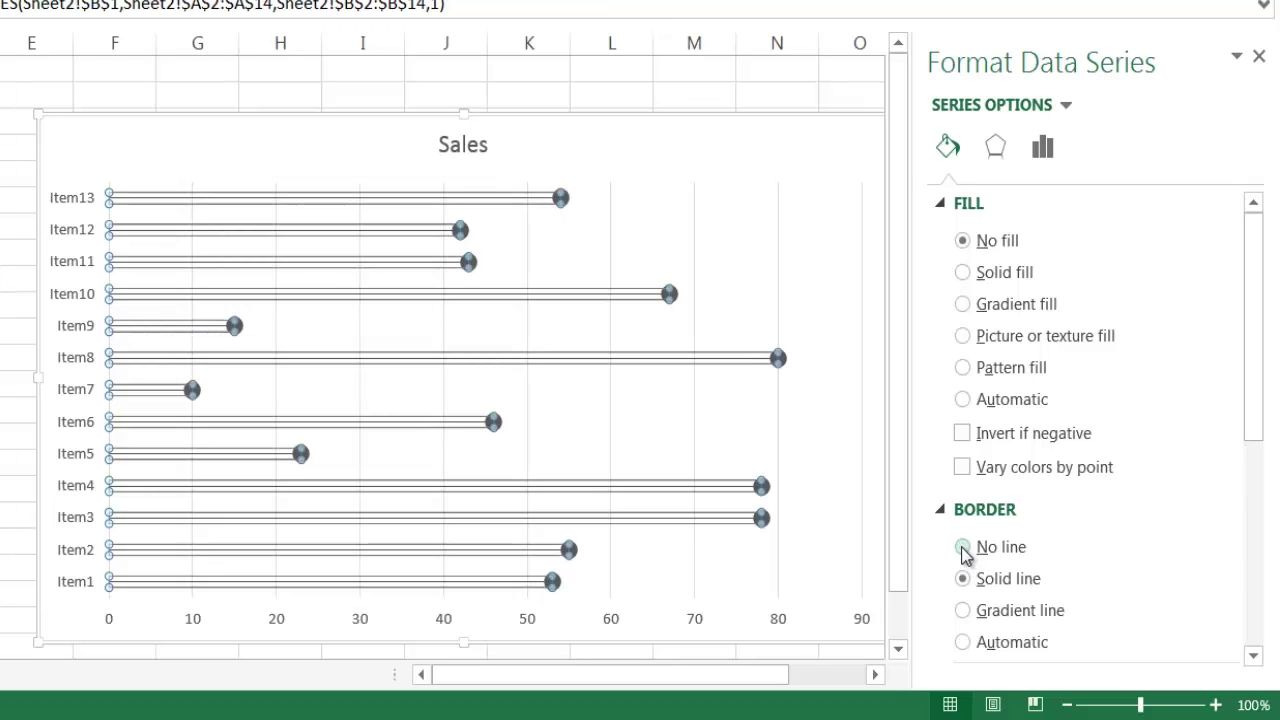
click(313, 80)
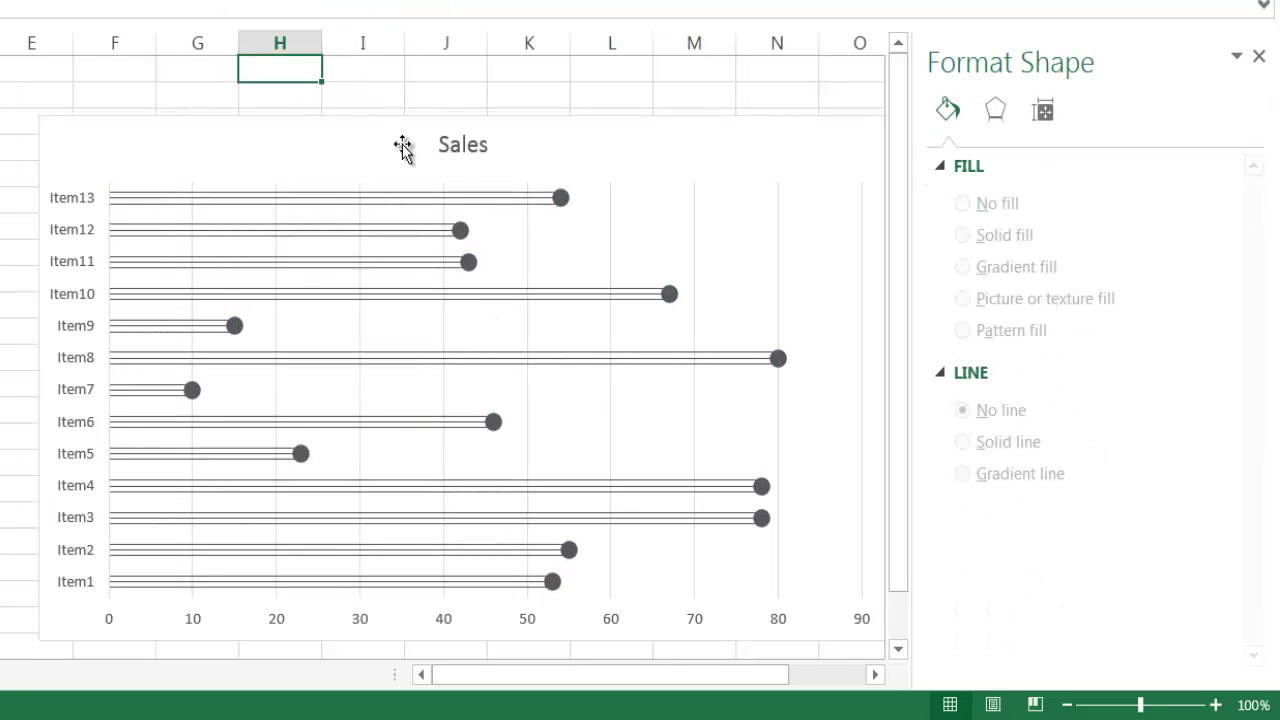
Step: Set the Sales bars' border to No line and move the chart up and left
click(674, 226)
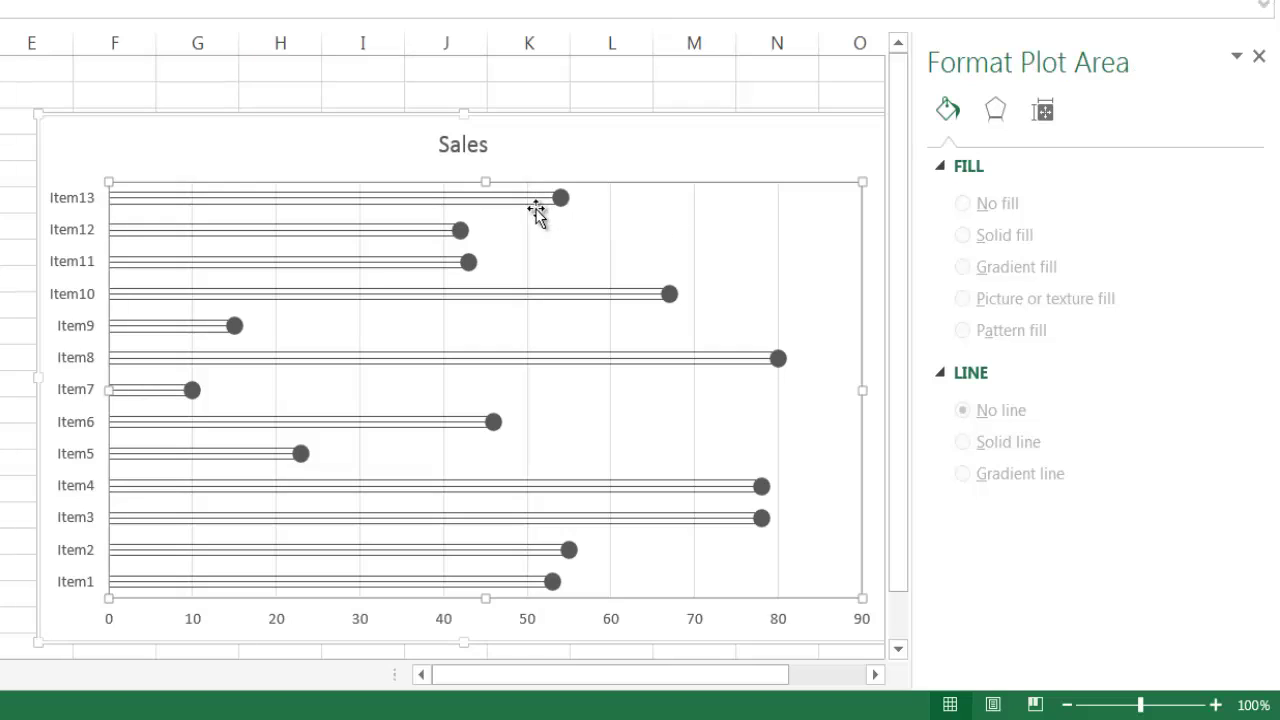
click(502, 203)
click(443, 200)
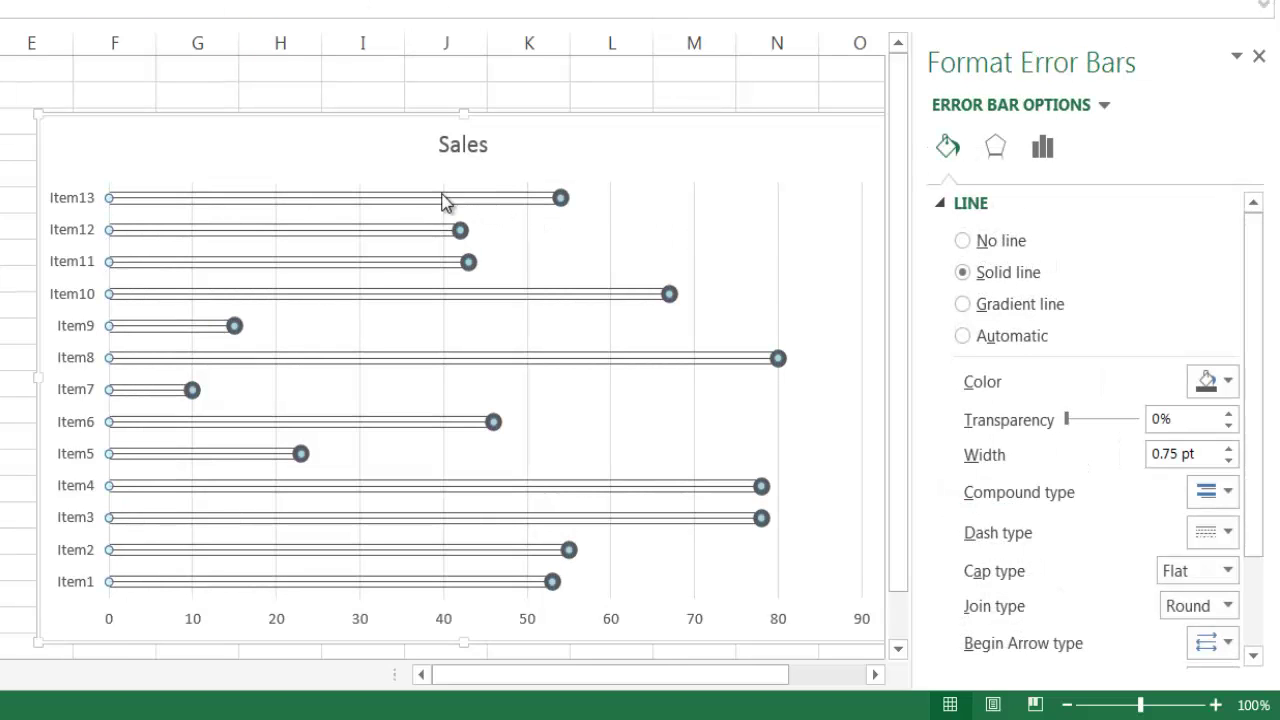
click(200, 200)
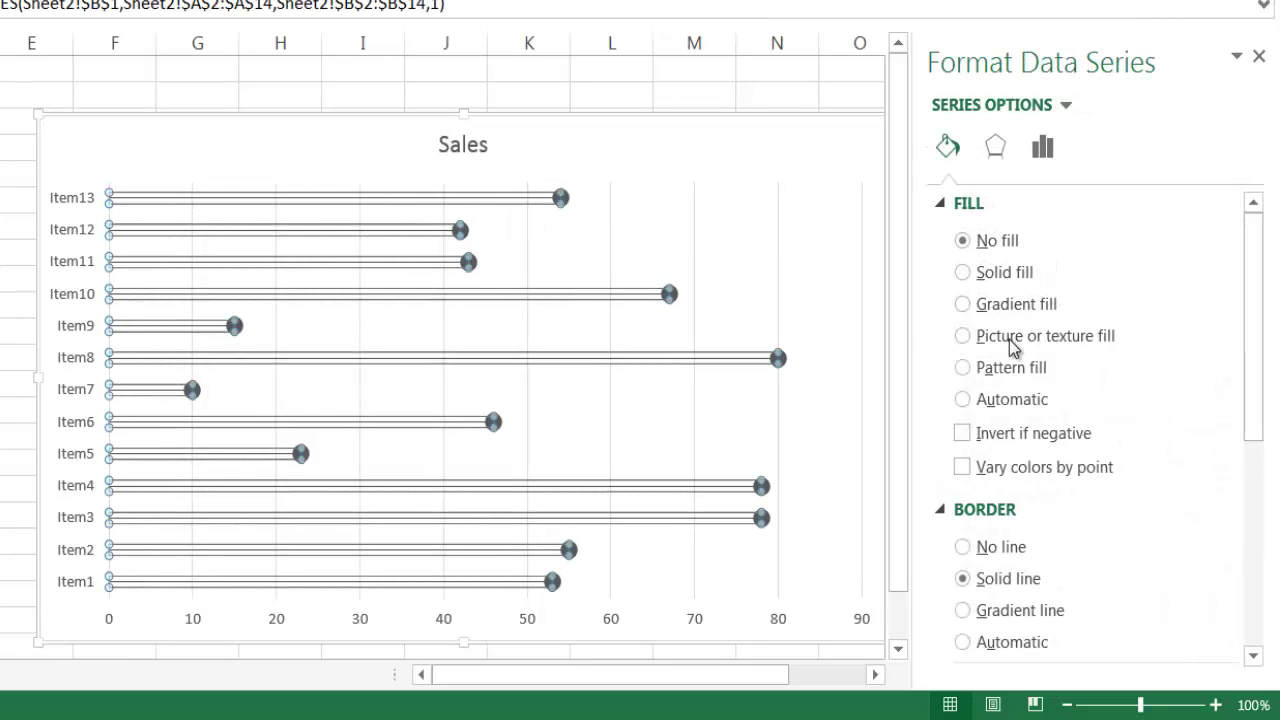
drag(1260, 357, 1258, 385)
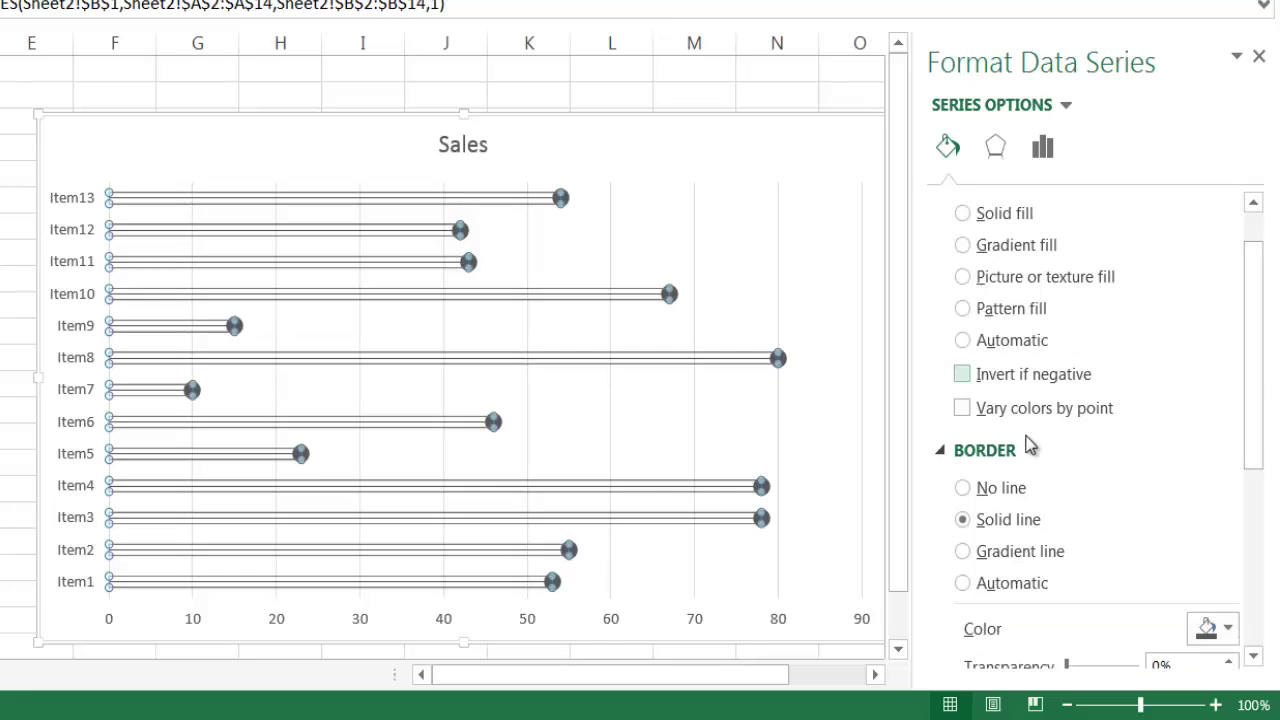
click(963, 489)
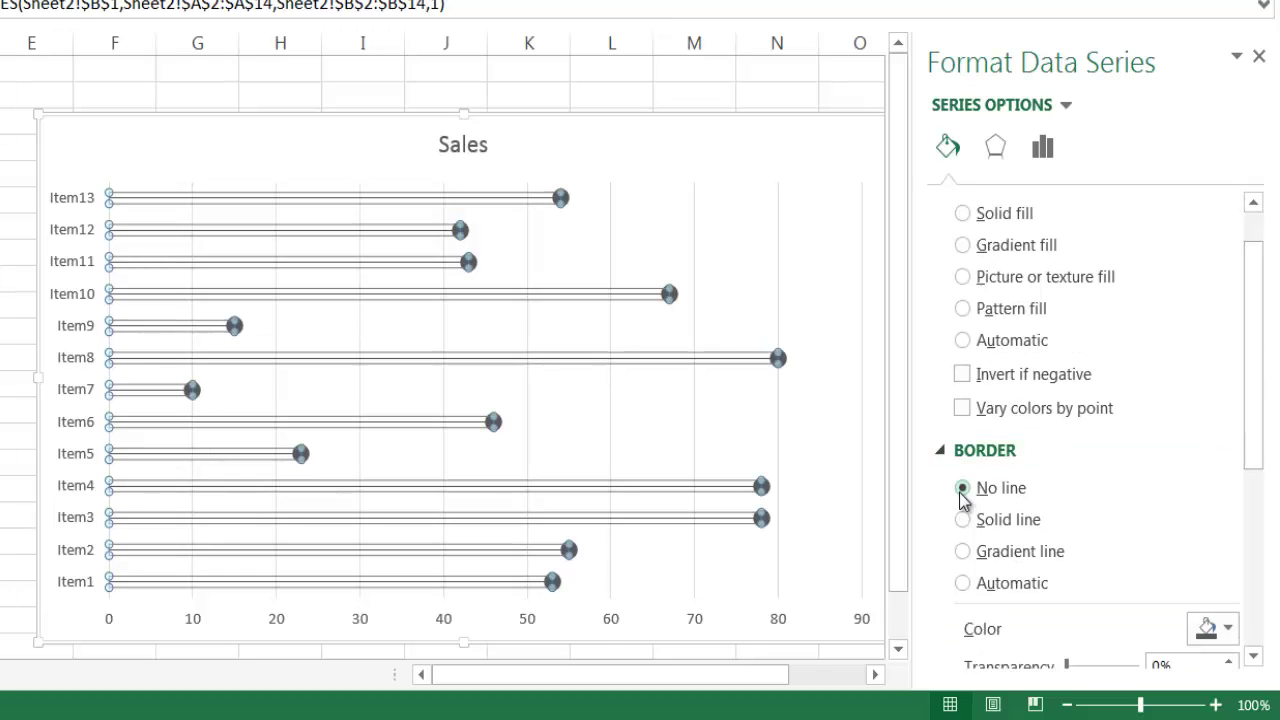
click(726, 220)
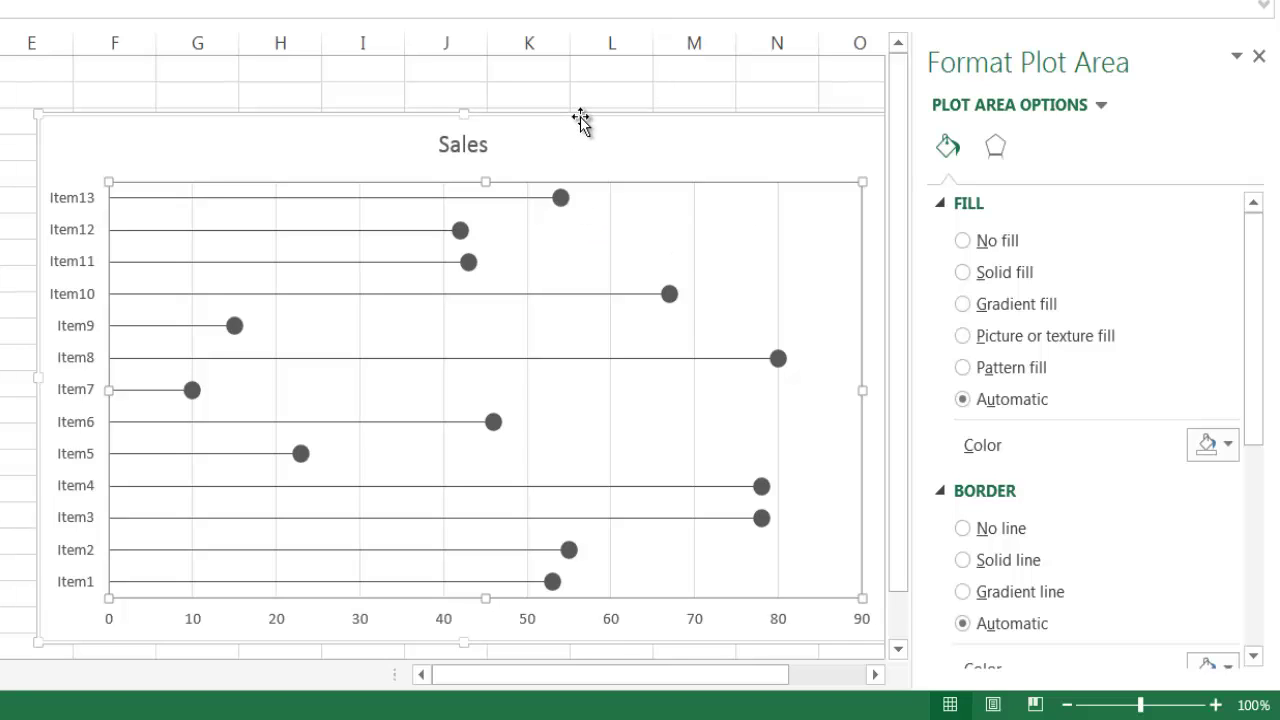
drag(583, 120, 457, 87)
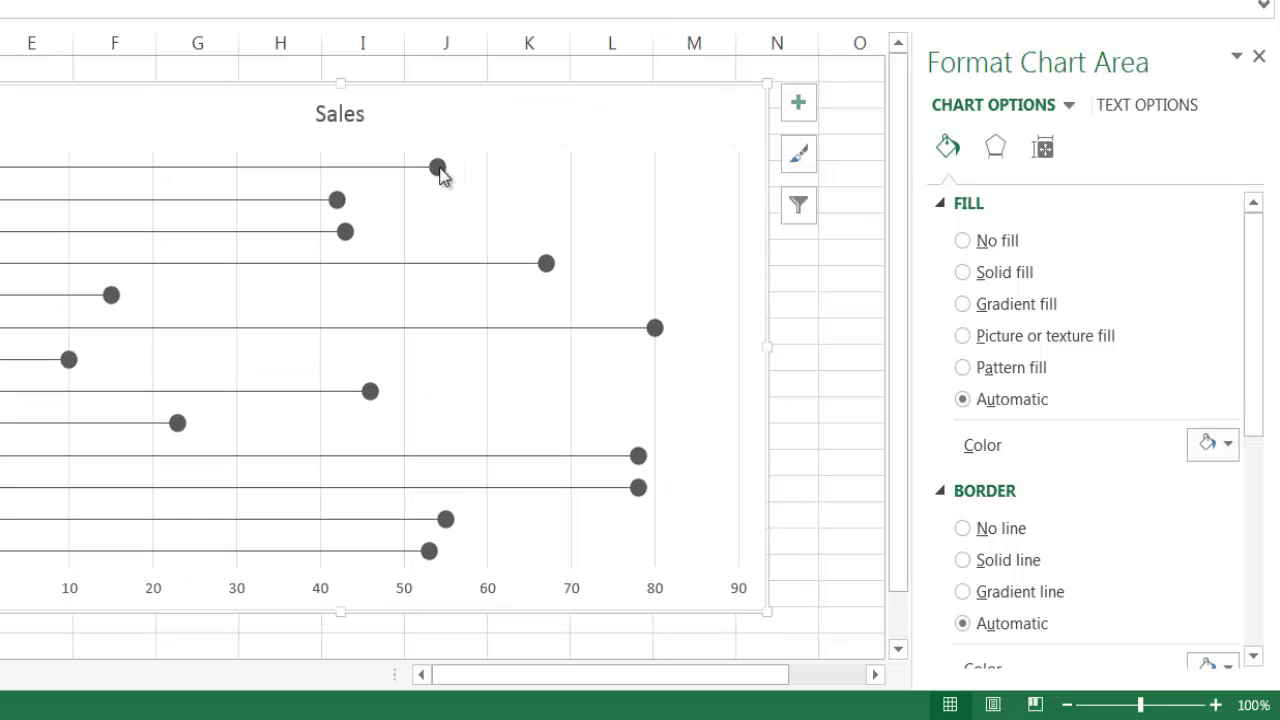
Step: Color the lollipop error bar lines and their round dots gold
click(439, 169)
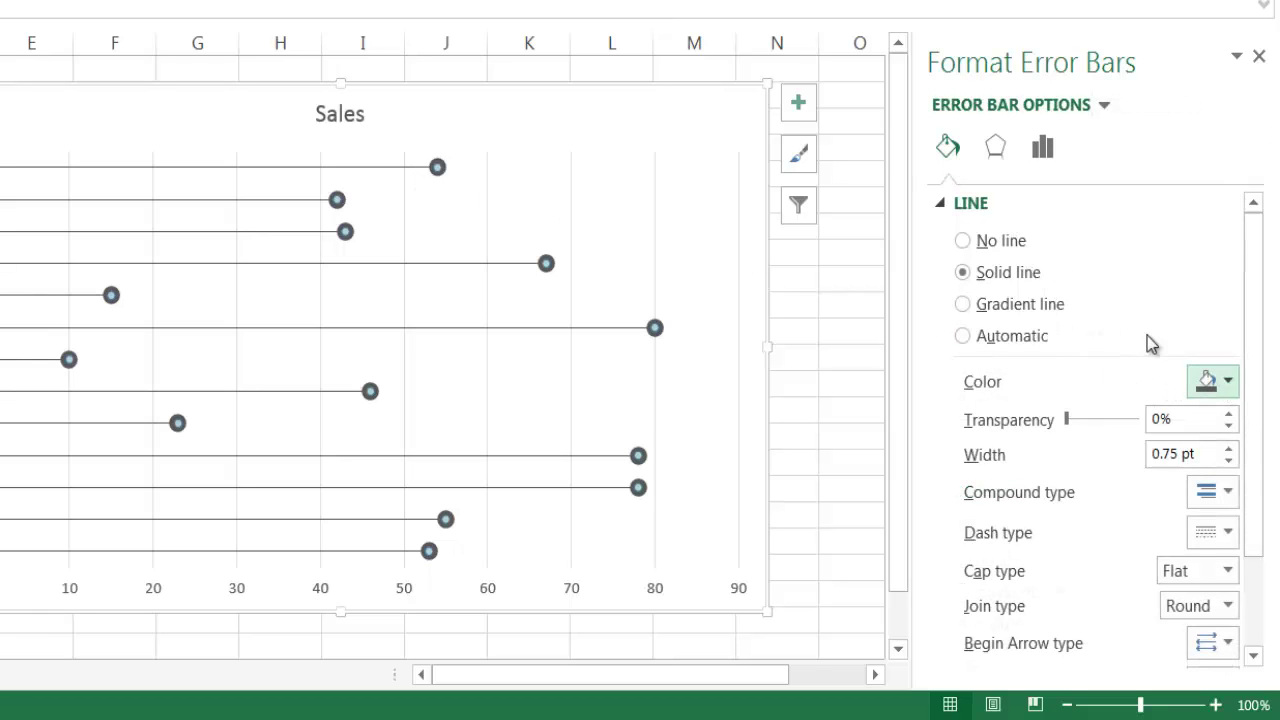
click(1224, 387)
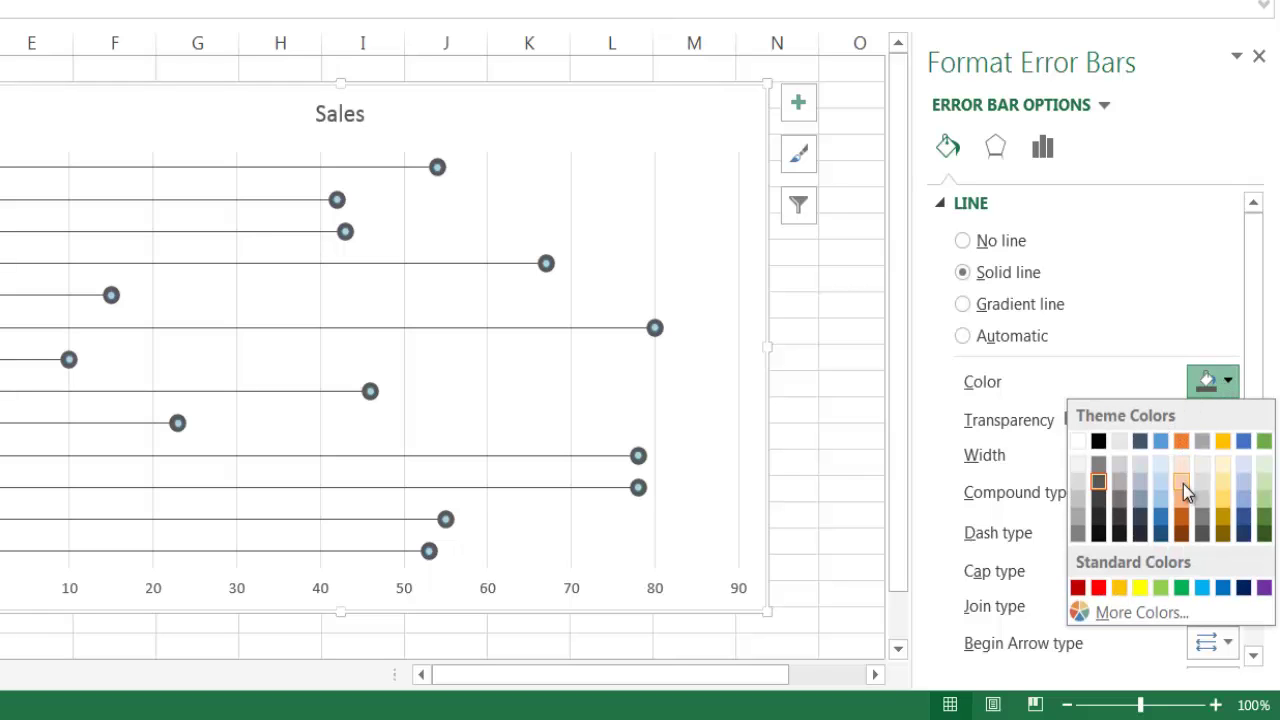
click(1119, 589)
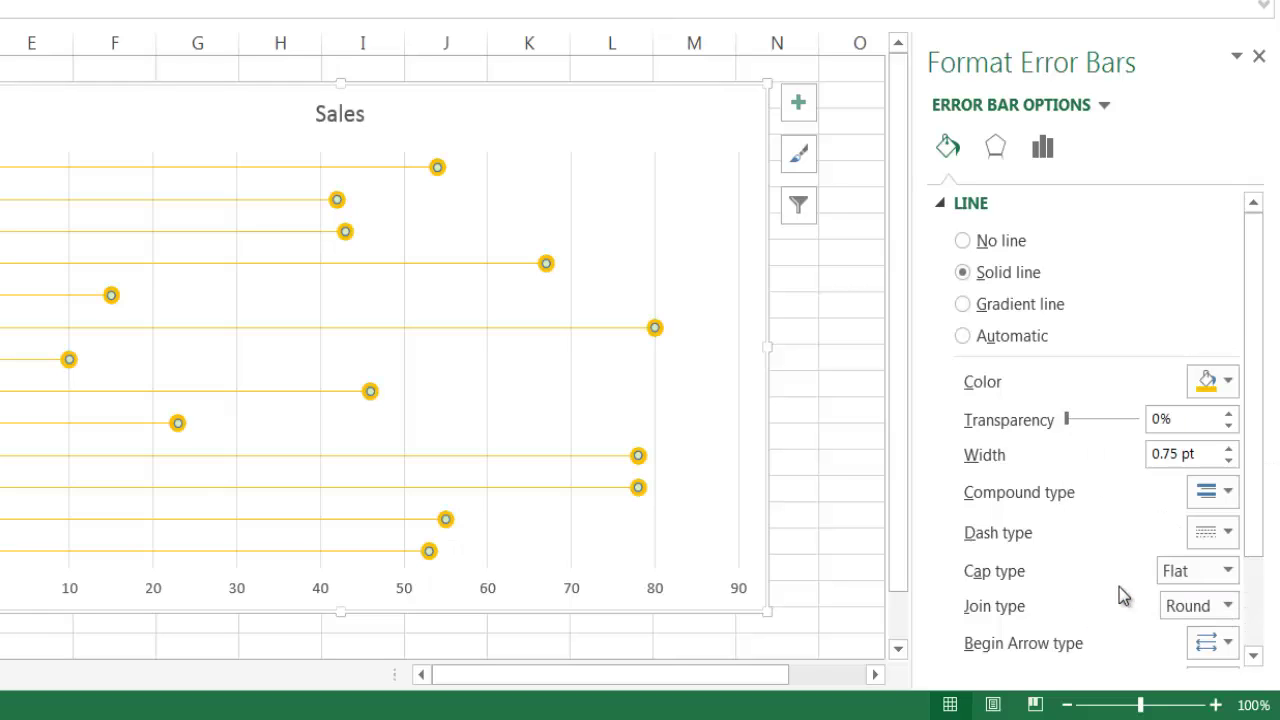
click(824, 425)
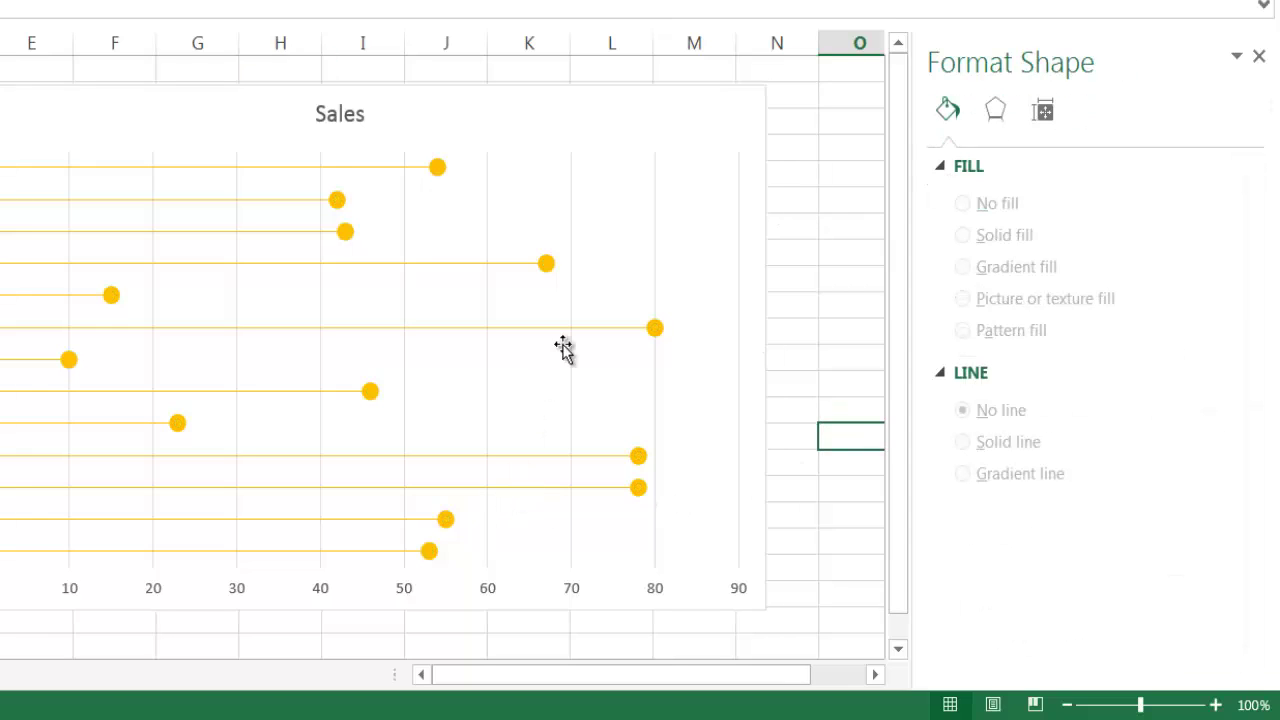
click(651, 268)
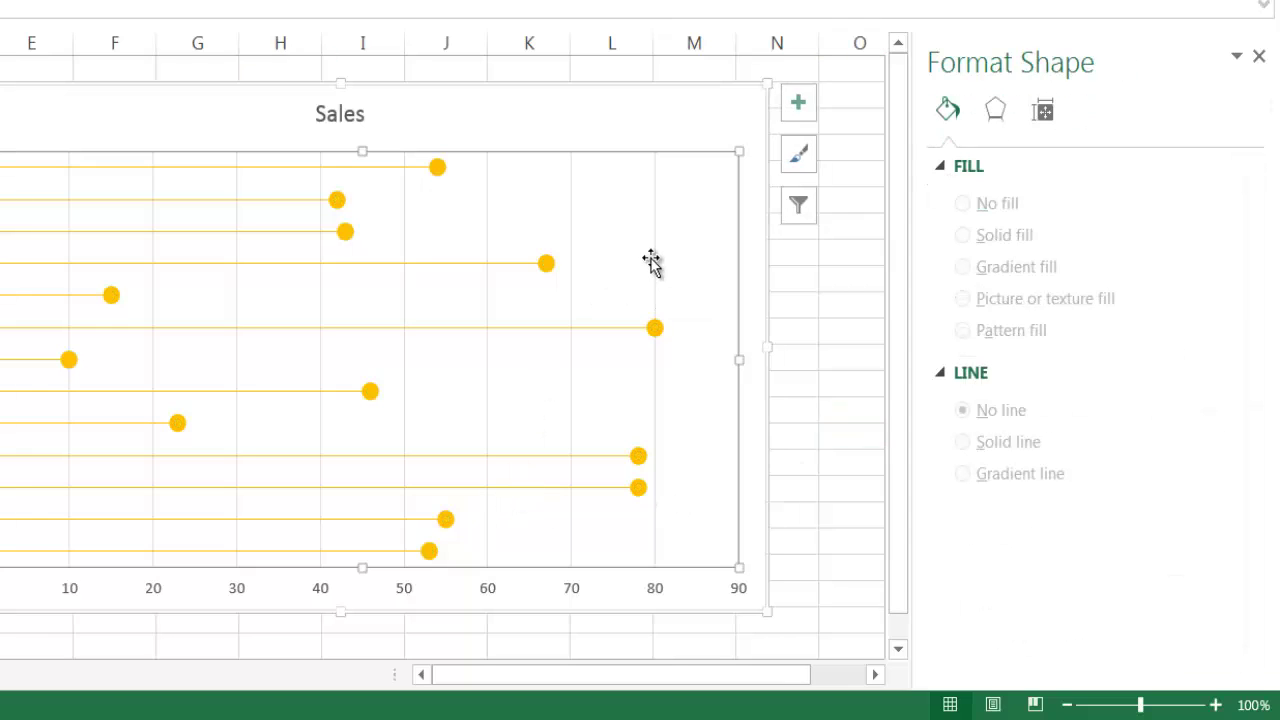
click(571, 224)
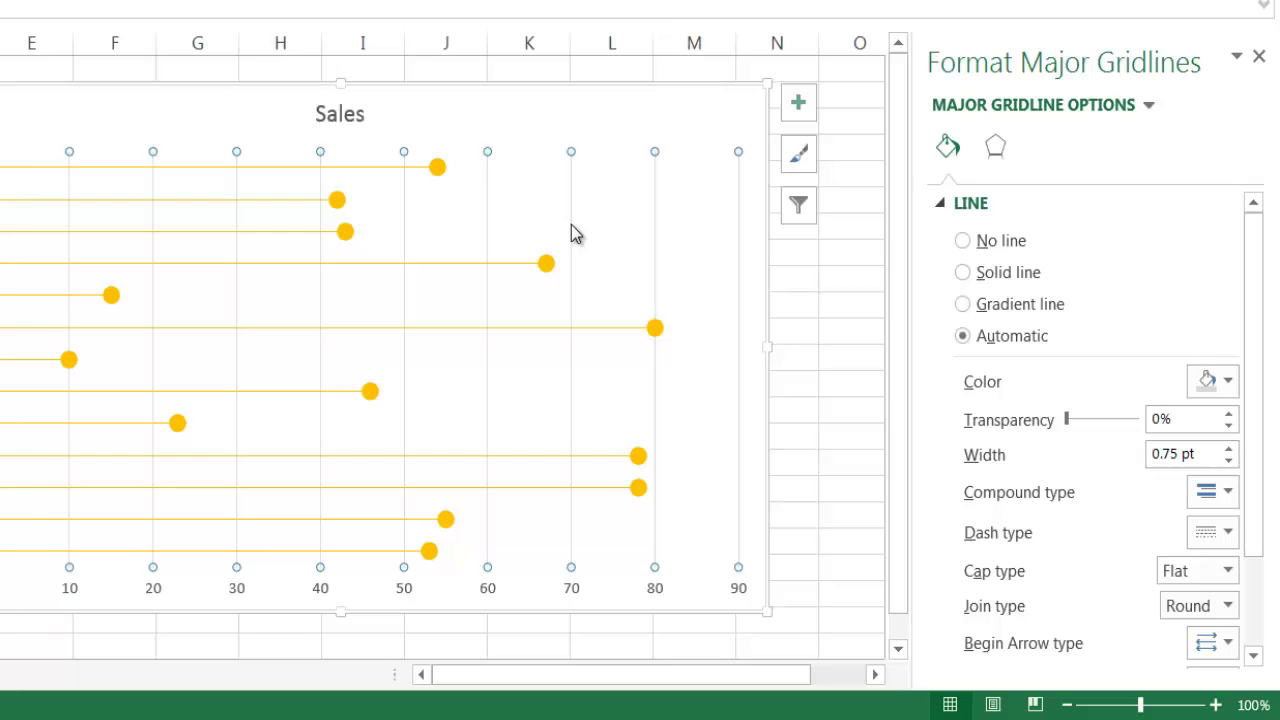
key(Escape)
Step: Close the Format pane, check B2's RANDBETWEEN formula, and recalculate twice with F9
click(800, 325)
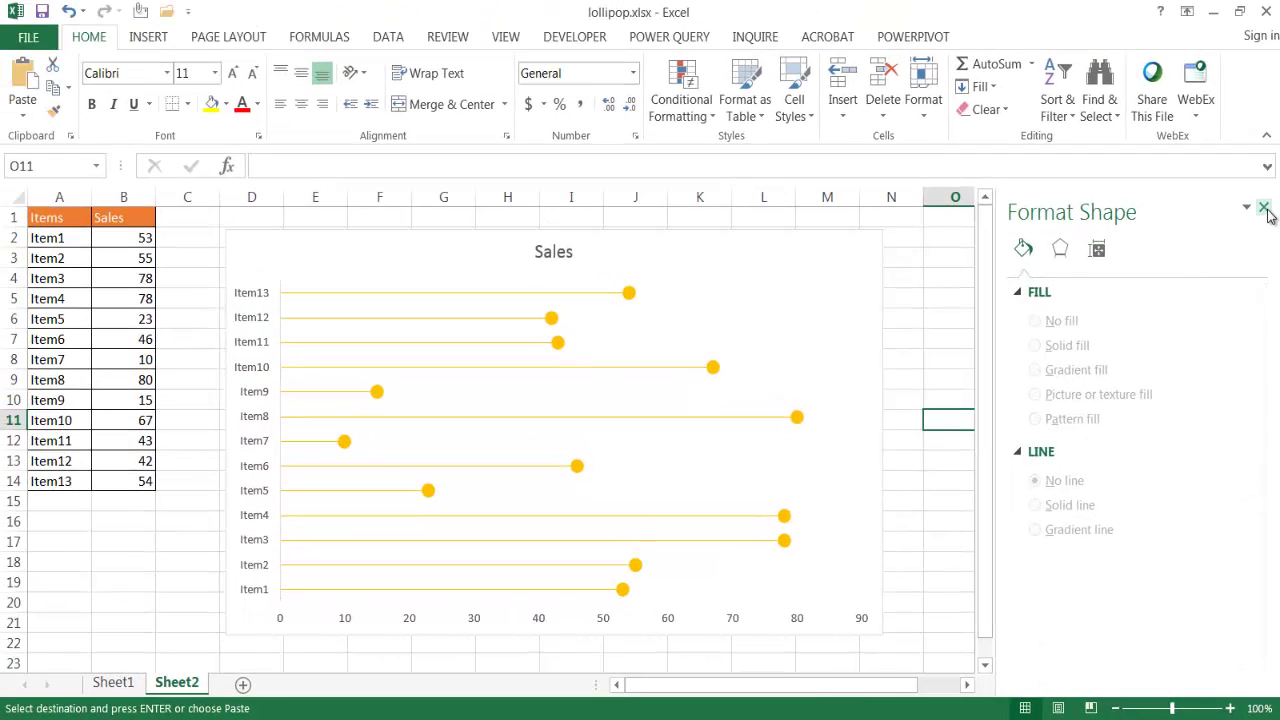
click(1265, 210)
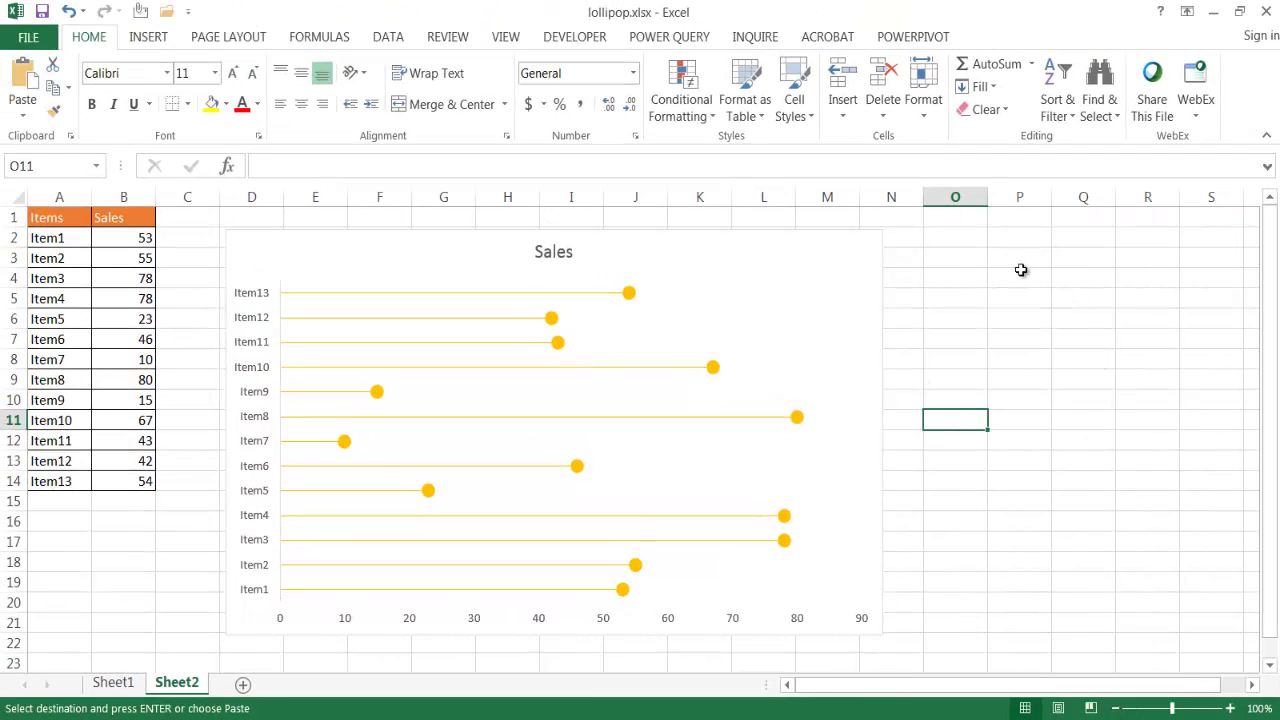
click(1010, 282)
click(140, 232)
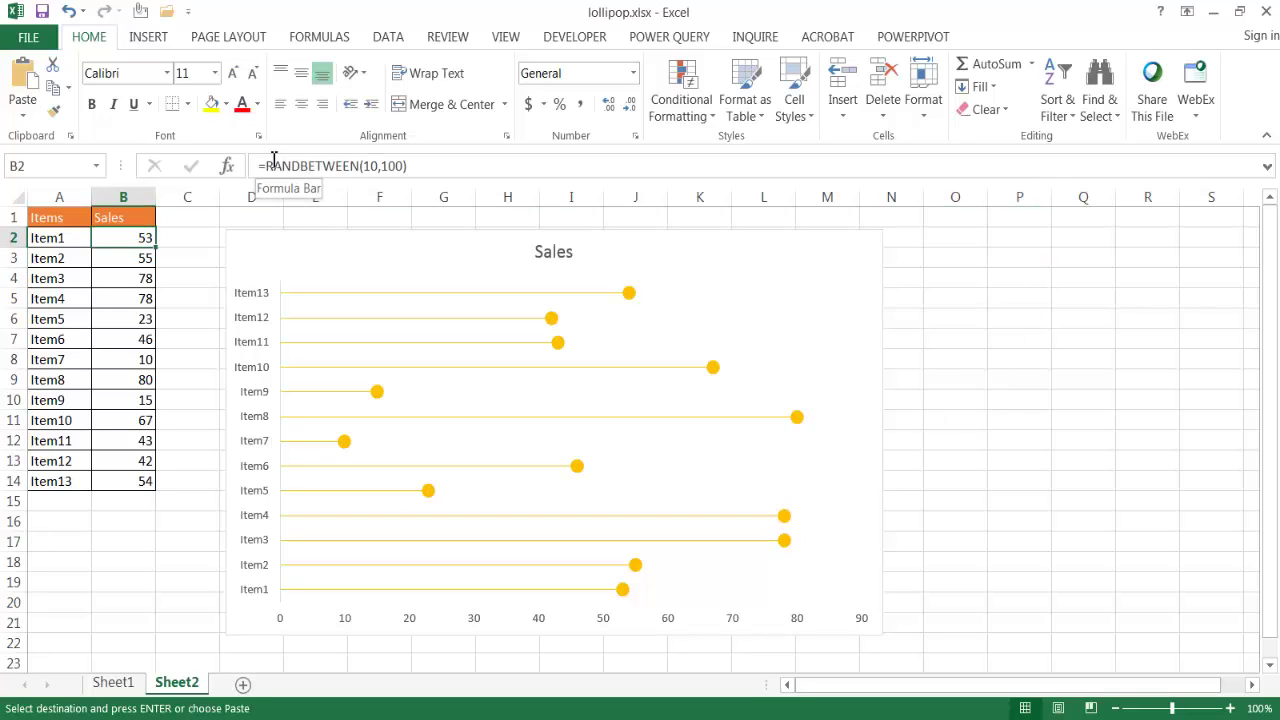
click(955, 314)
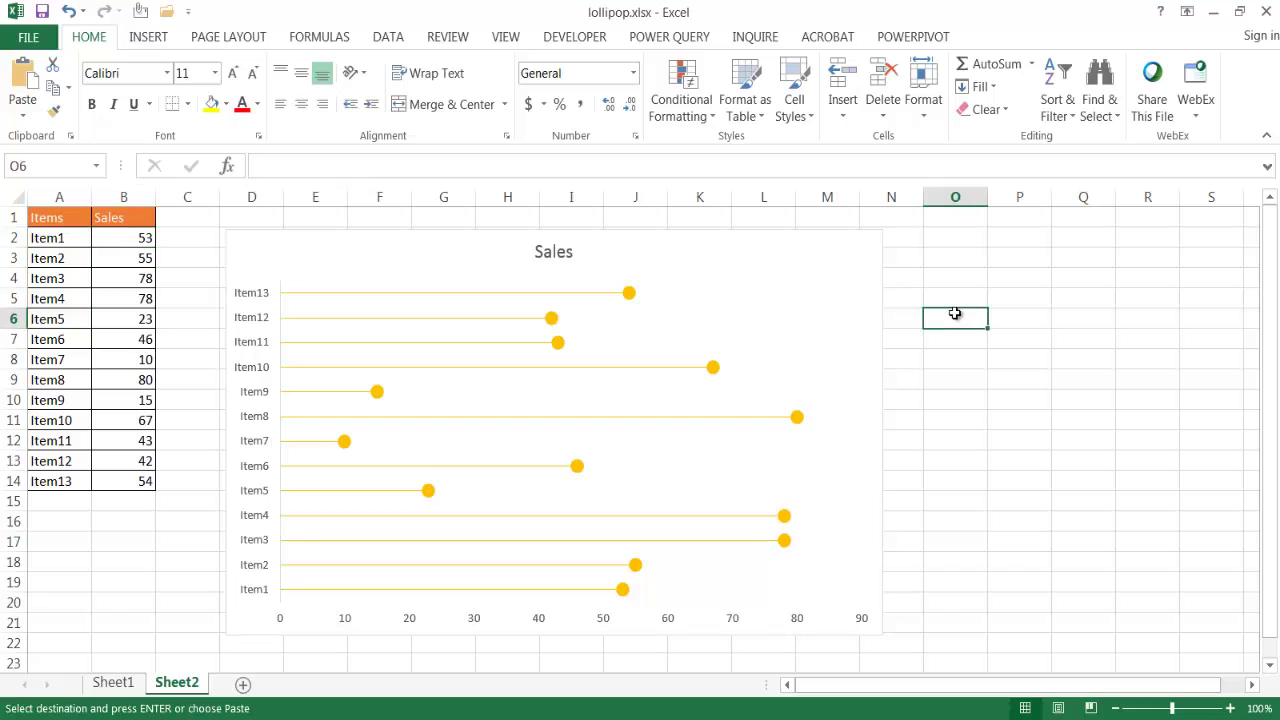
key(F9)
key(F9)
key(F9)
key(F9)
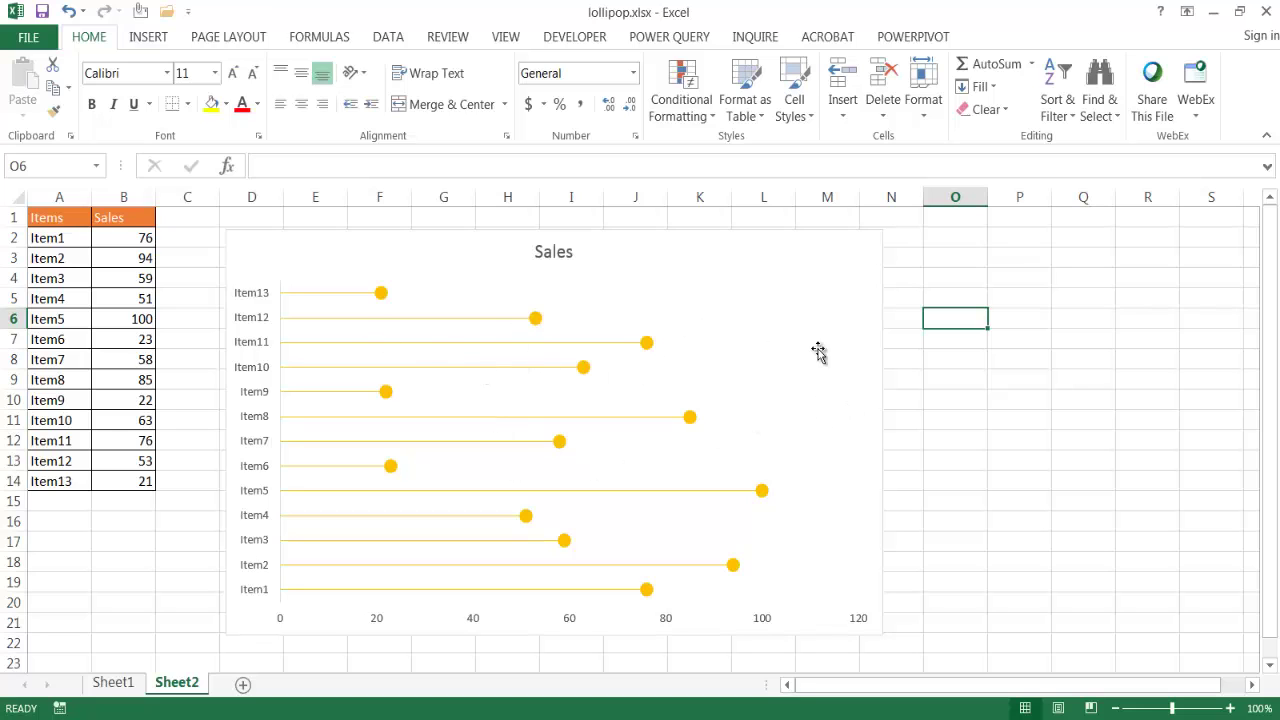
key(F9)
key(F9)
key(F9)
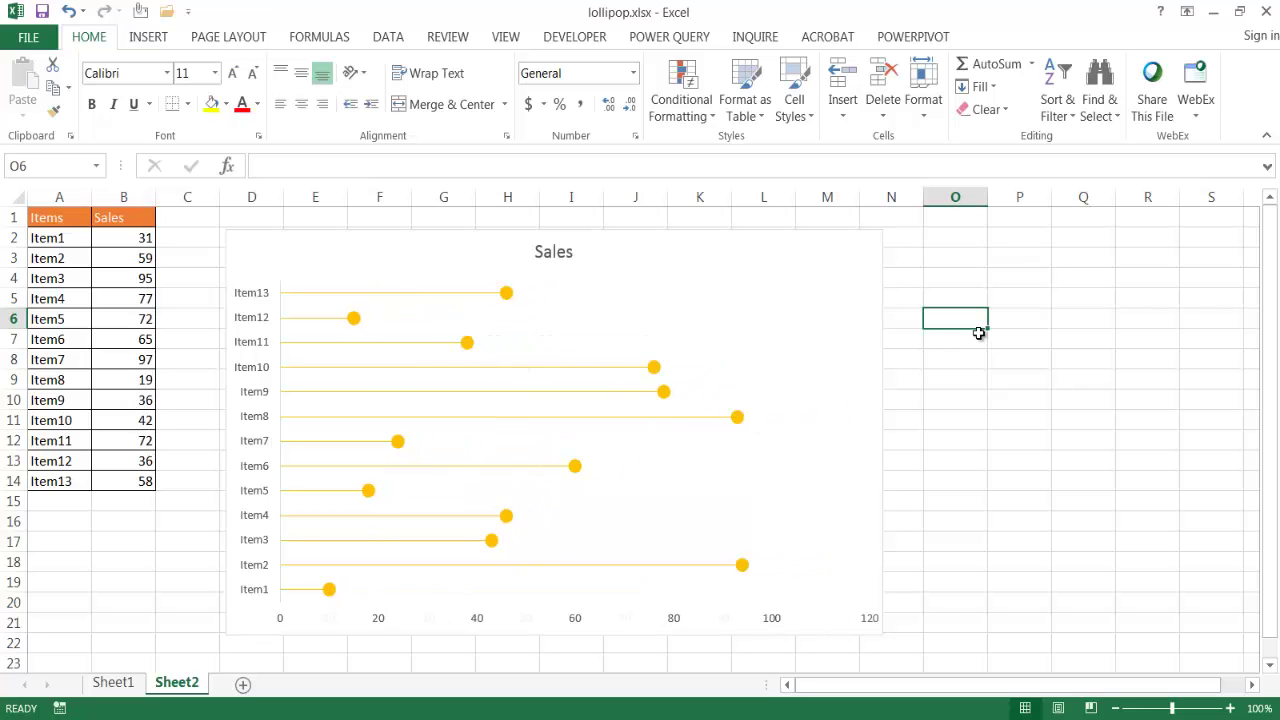